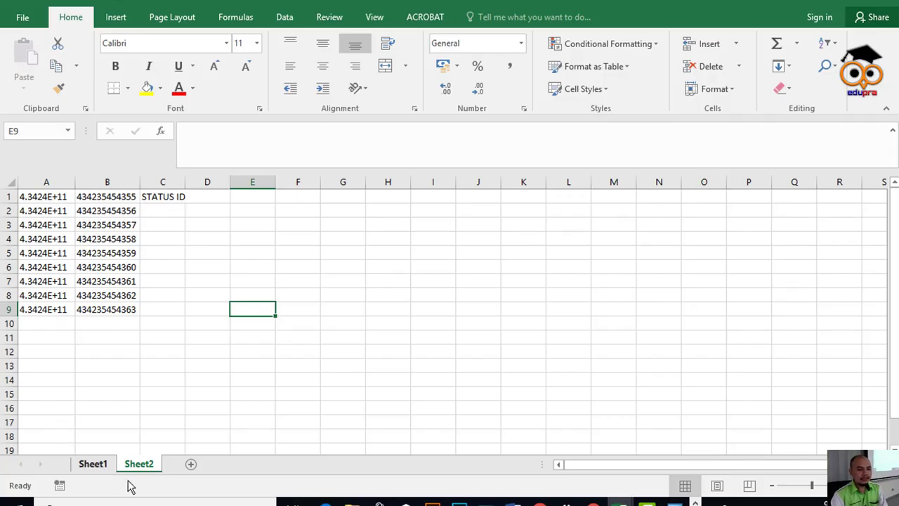
Show Sheet1's IC table with birth year, state code, month, day, gender and age columns.
click(93, 464)
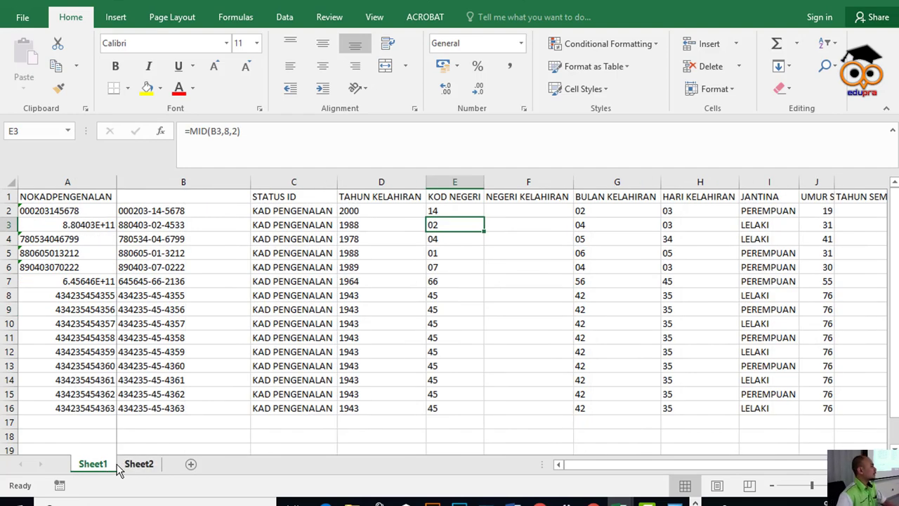
Insert a new blank worksheet after Sheet1 and rename it DATA.
click(191, 464)
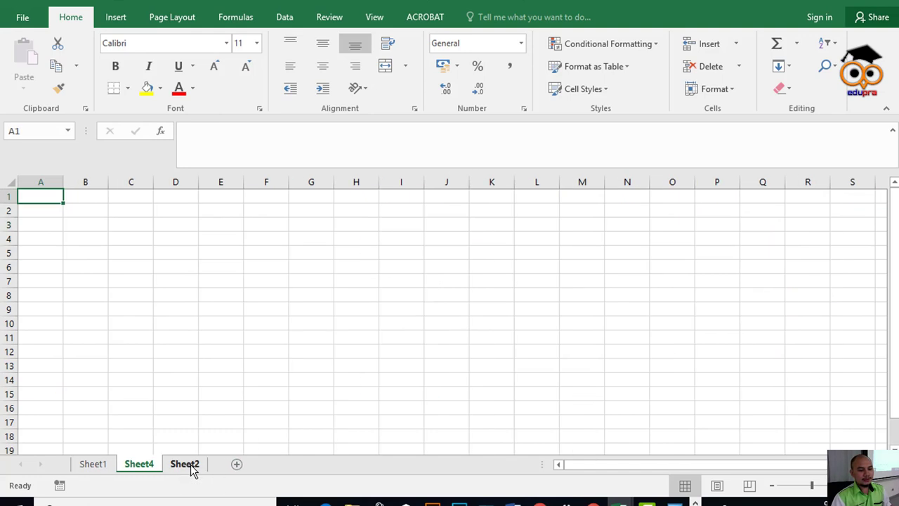
double_click(140, 465)
text(DAT)
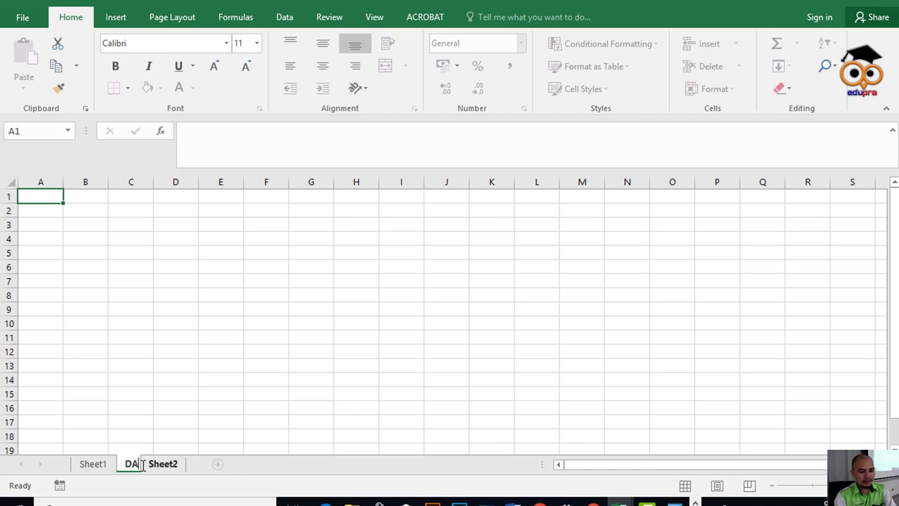
text(A)
key(Return)
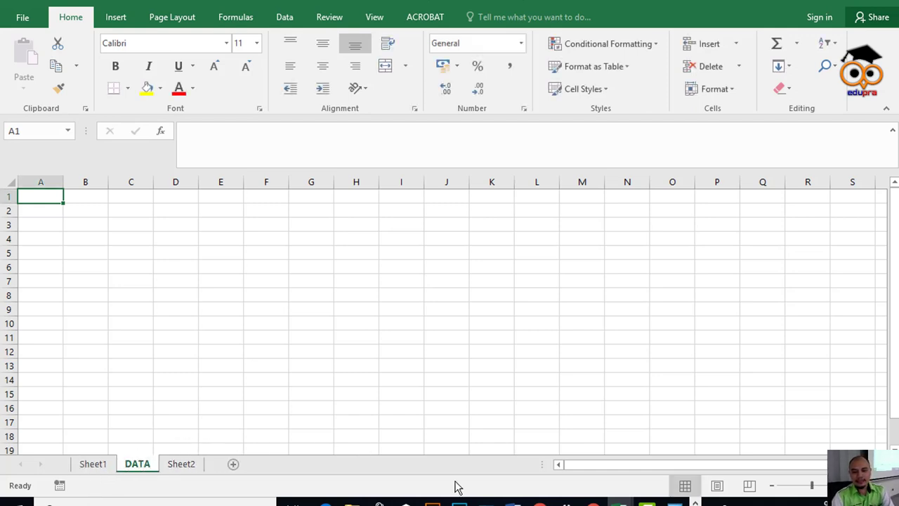
click(622, 500)
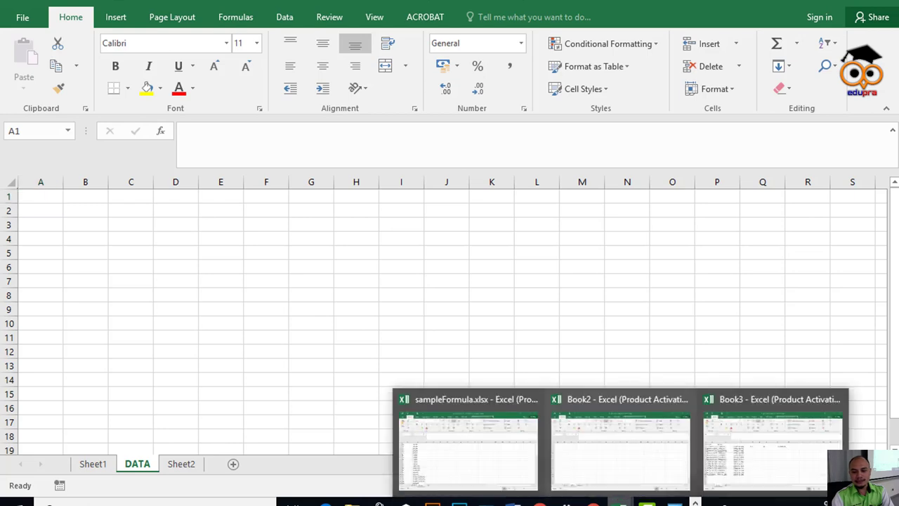
Bring sampleFormula.xlsx forward and view its Sheet2 list of state codes and names.
click(488, 450)
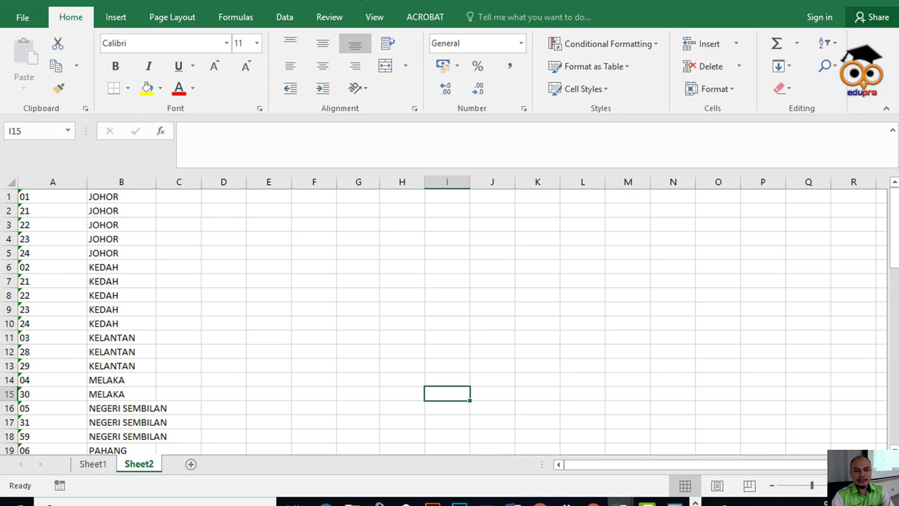
drag(893, 238, 846, 237)
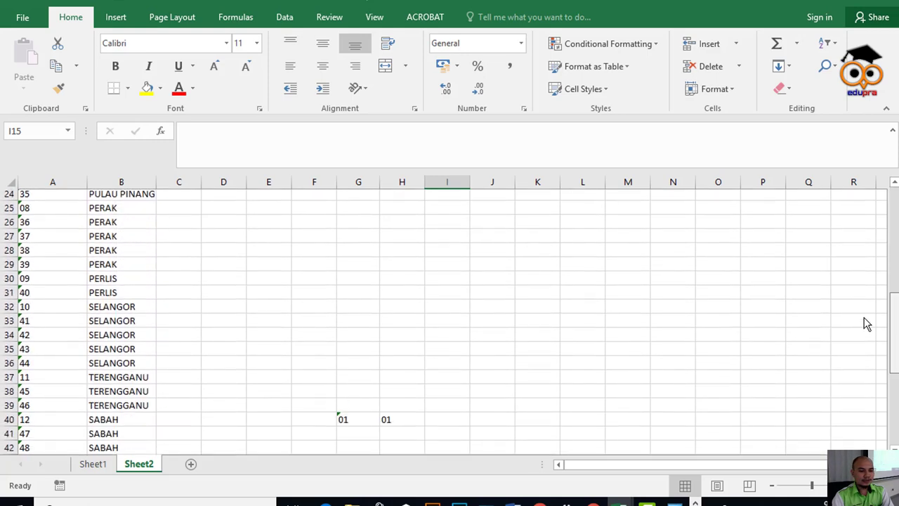
click(97, 465)
click(137, 464)
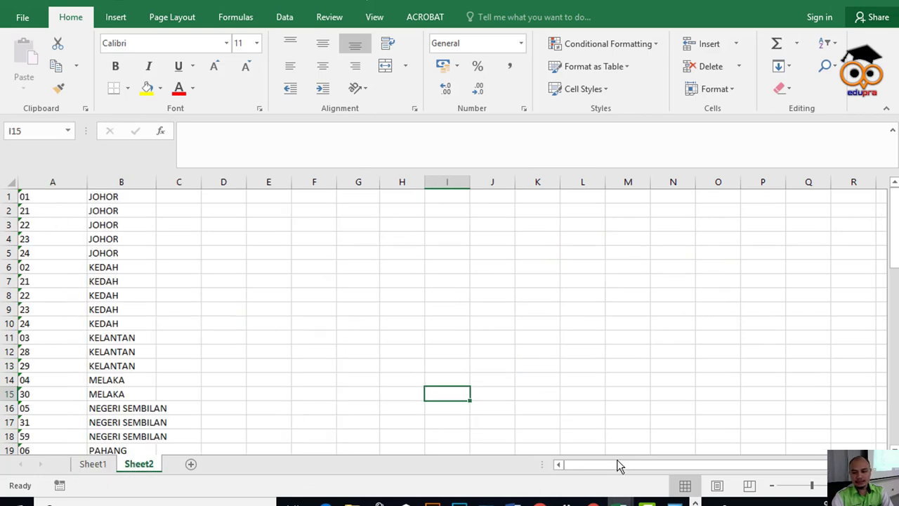
mouse_move(619, 503)
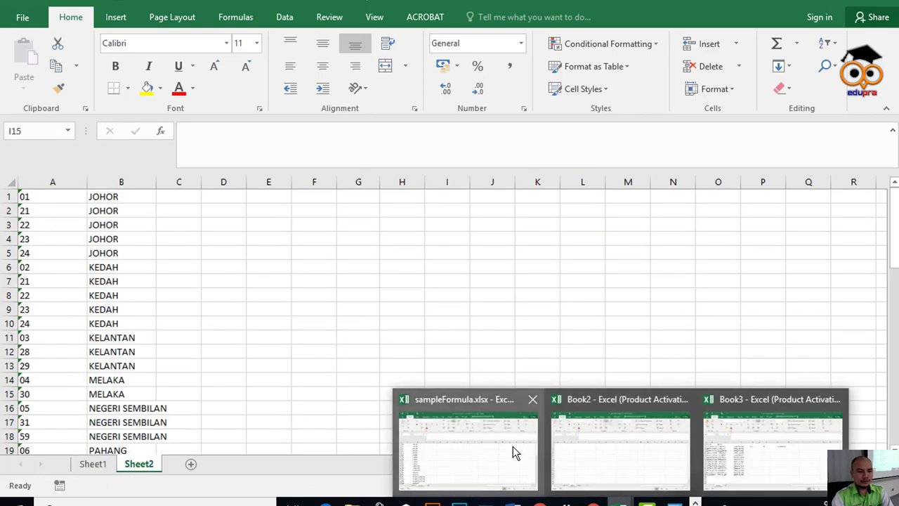
click(484, 442)
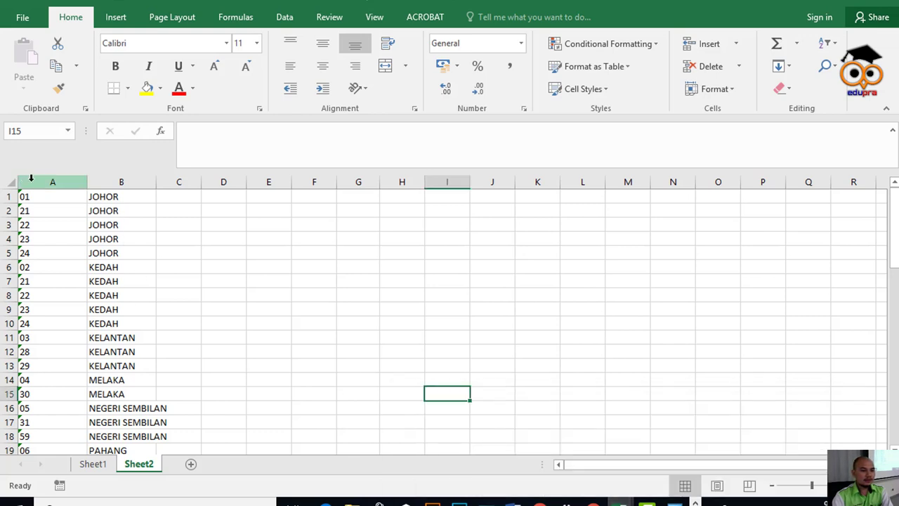
Select the state code and name list A1:B58 on Sheet2 and copy it.
drag(31, 177, 113, 174)
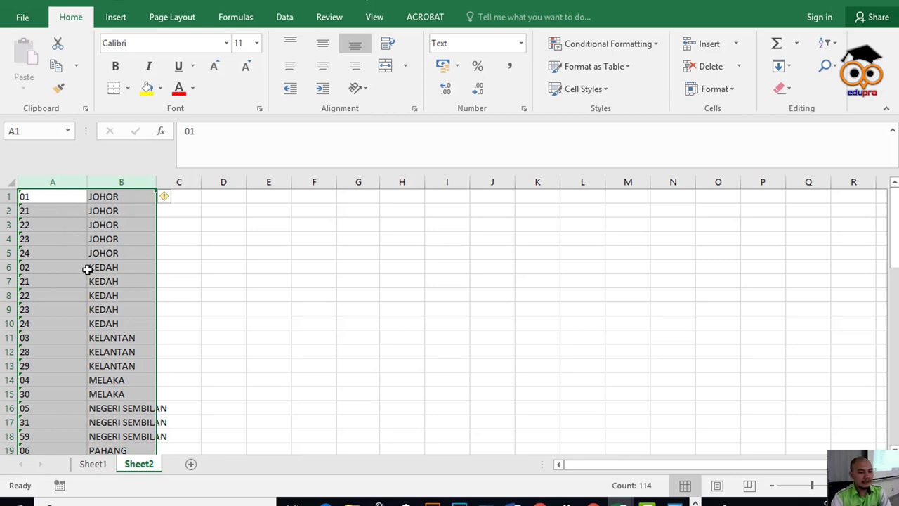
scroll(86, 269, down, 2)
scroll(85, 269, down, 3)
scroll(86, 269, down, 8)
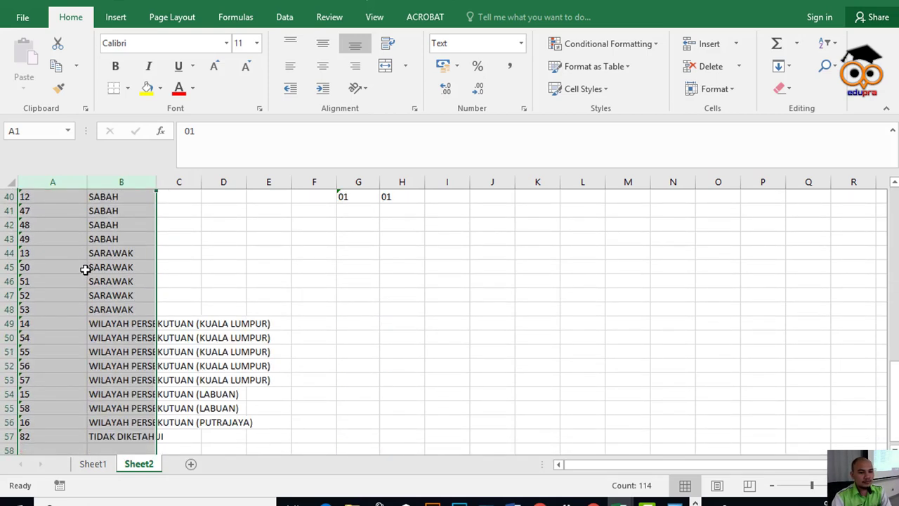
scroll(85, 269, down, 1)
scroll(84, 268, up, 3)
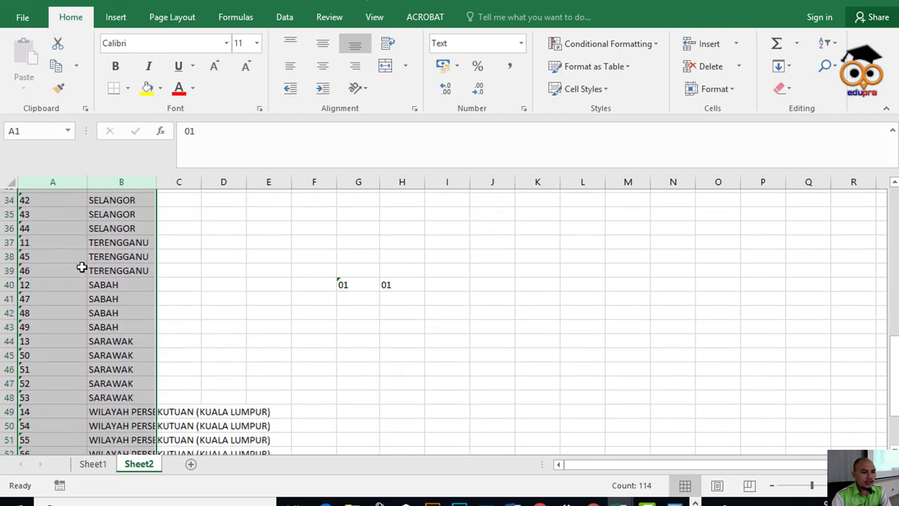
scroll(80, 265, up, 9)
scroll(81, 266, up, 2)
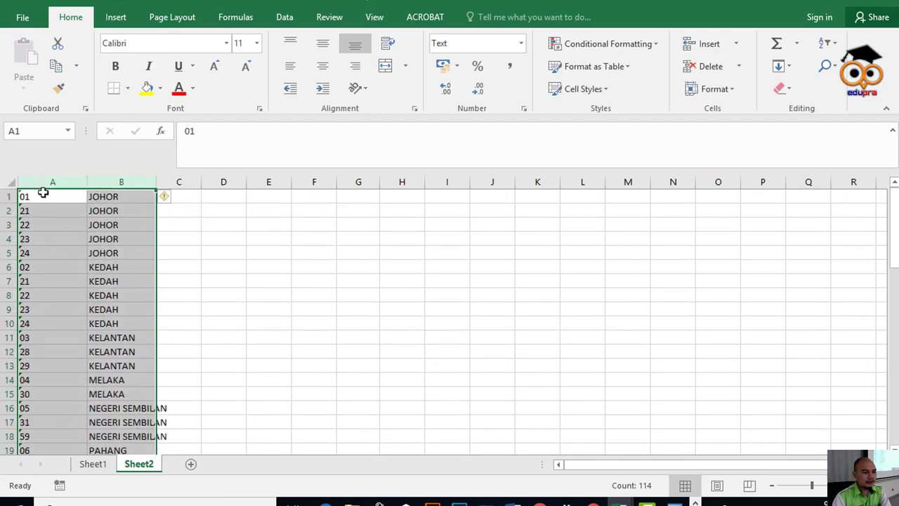
drag(44, 193, 156, 443)
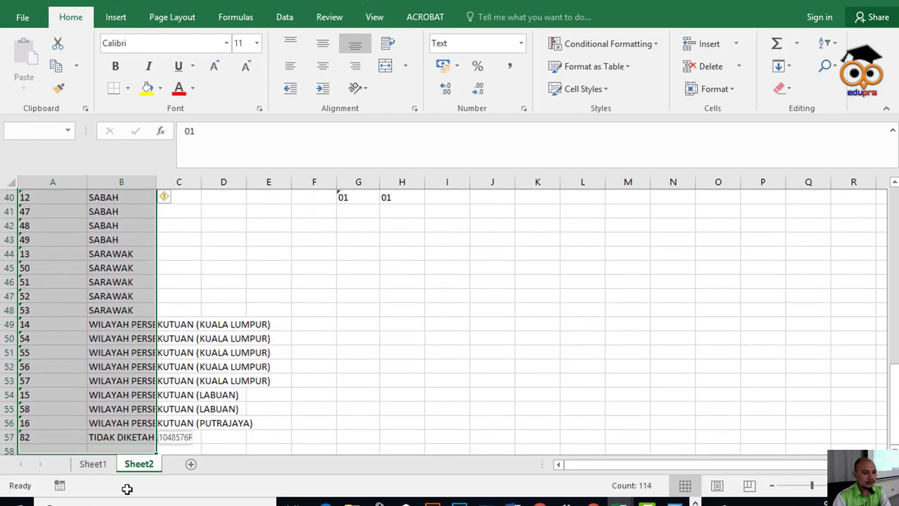
mouse_move(156, 444)
mouse_down()
mouse_move(100, 188)
mouse_move(106, 256)
mouse_up()
scroll(105, 257, up, 2)
scroll(105, 256, up, 4)
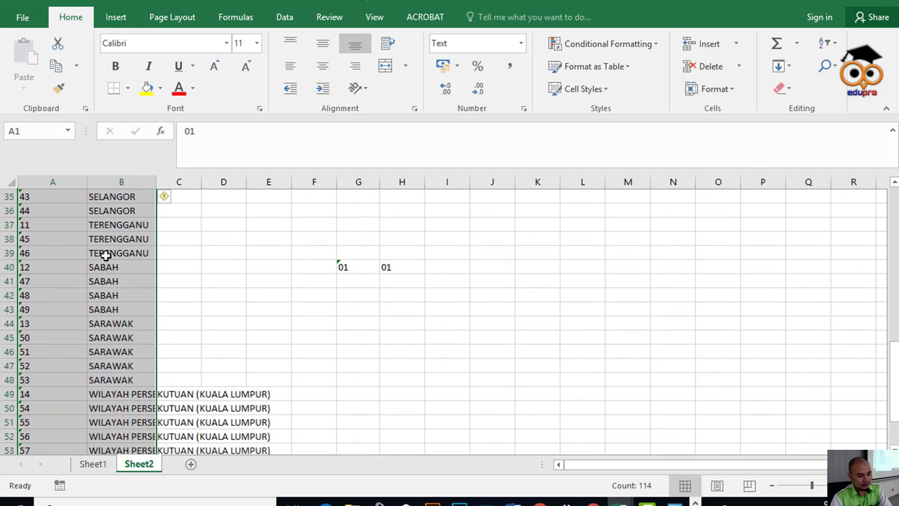
key(ctrl+c)
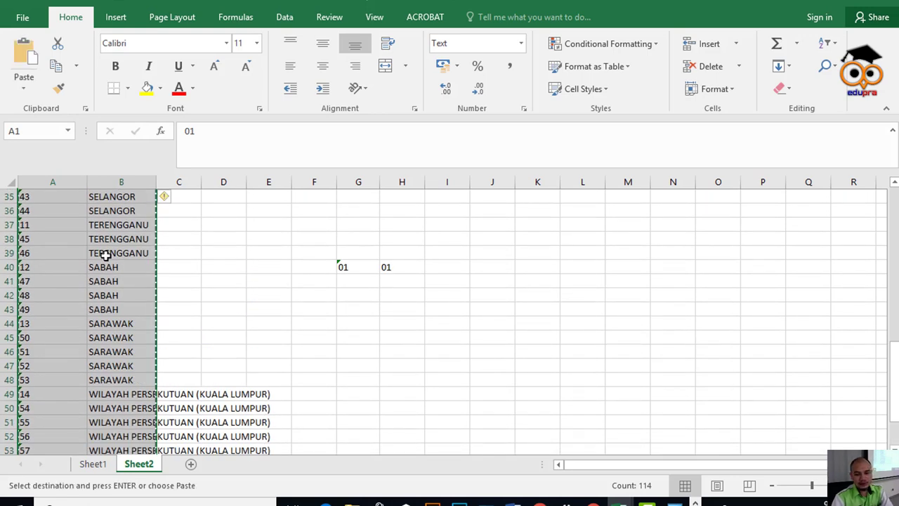
click(619, 500)
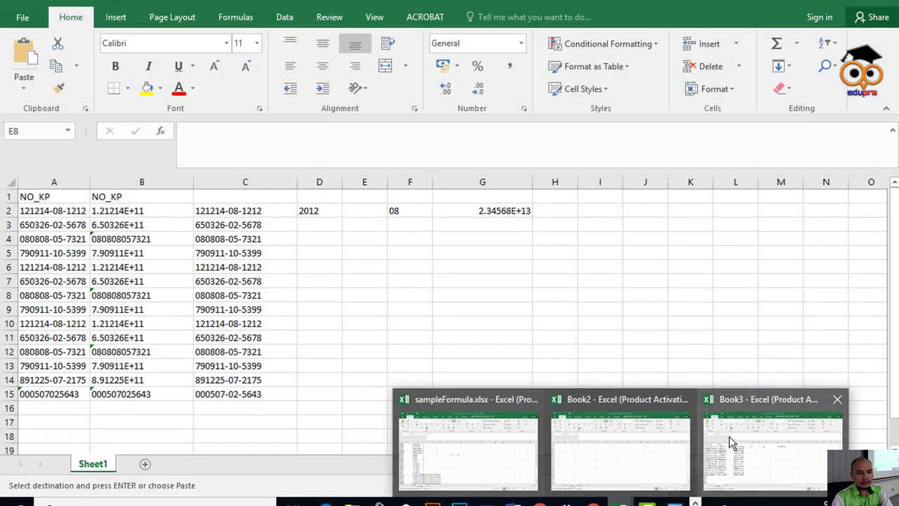
Paste the copied state list as values only at A1 of Book2's DATA sheet.
click(658, 451)
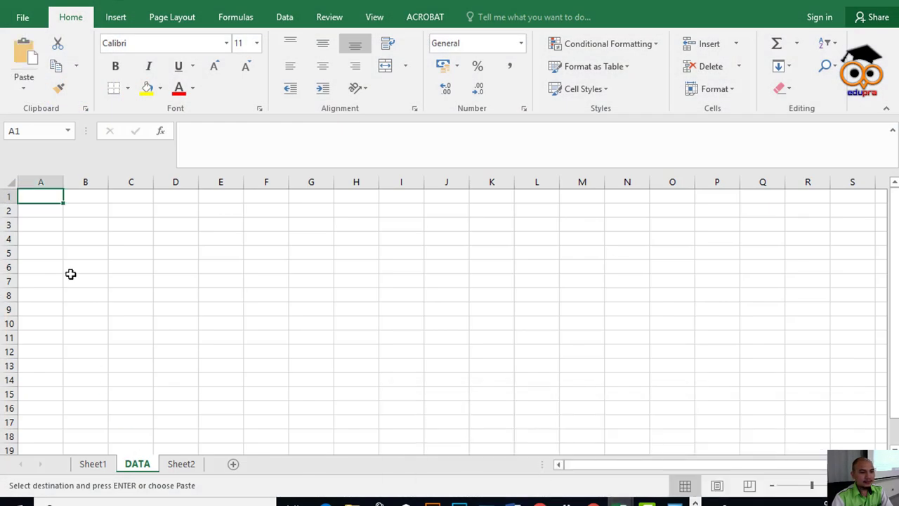
right_click(45, 198)
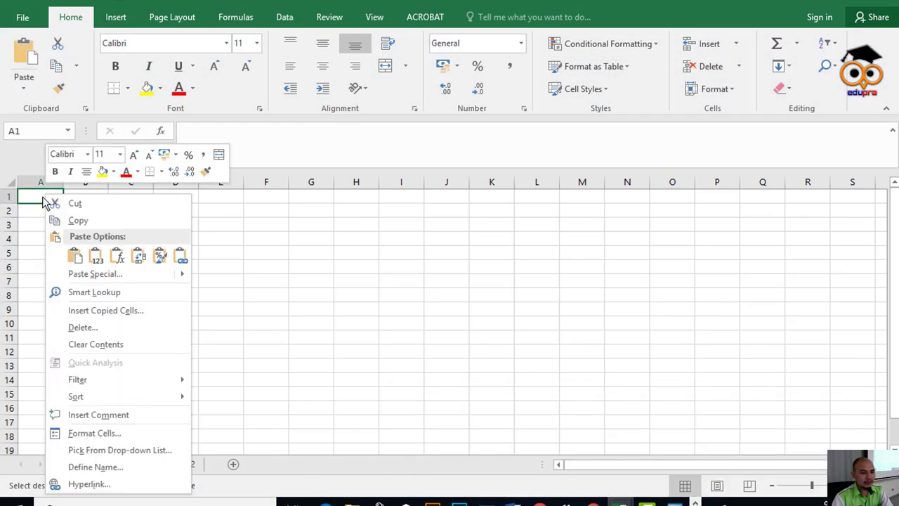
click(99, 256)
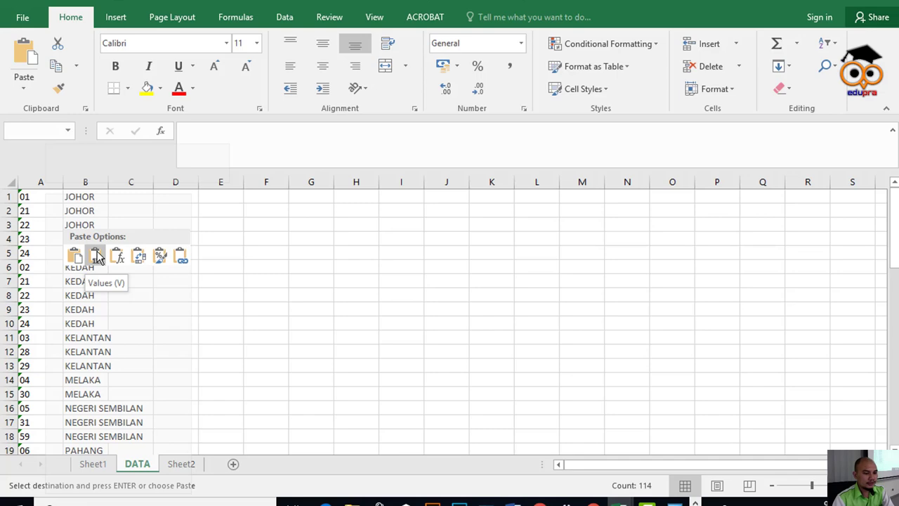
click(99, 256)
click(225, 283)
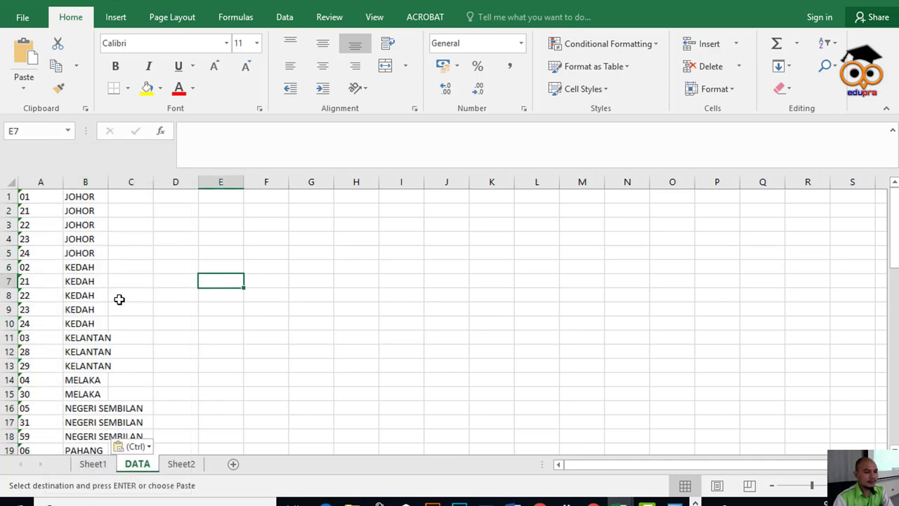
Autofit column B to fit state names like JOHOR and KEDAH.
scroll(119, 299, down, 2)
scroll(119, 299, down, 1)
scroll(119, 299, down, 2)
scroll(120, 299, down, 2)
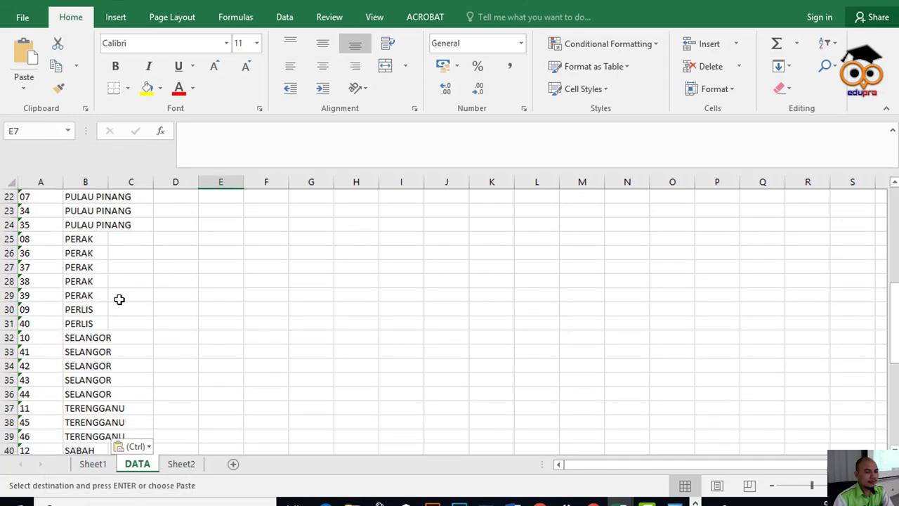
scroll(120, 299, up, 5)
scroll(117, 213, up, 2)
double_click(107, 182)
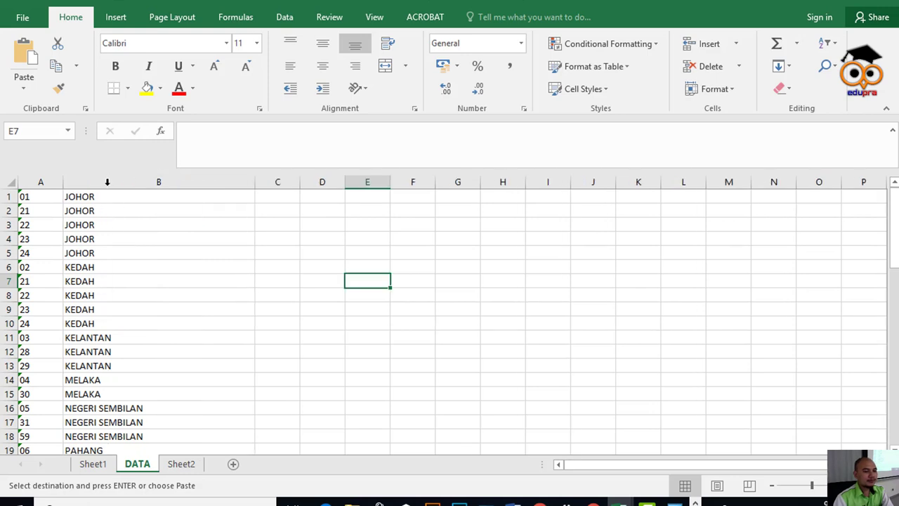
click(125, 239)
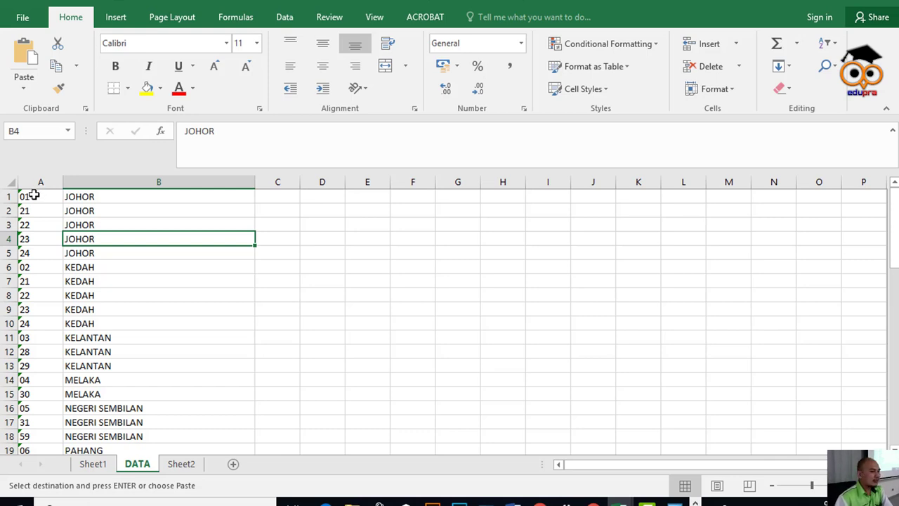
Name the pasted range A1:B57 KOD_NEGERI_KELAHIRAN using the Name Box.
click(32, 197)
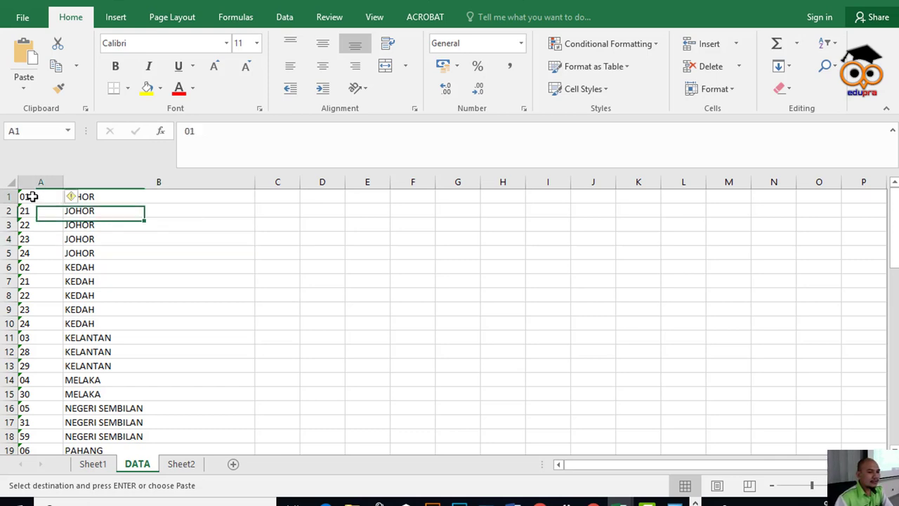
drag(37, 196, 255, 437)
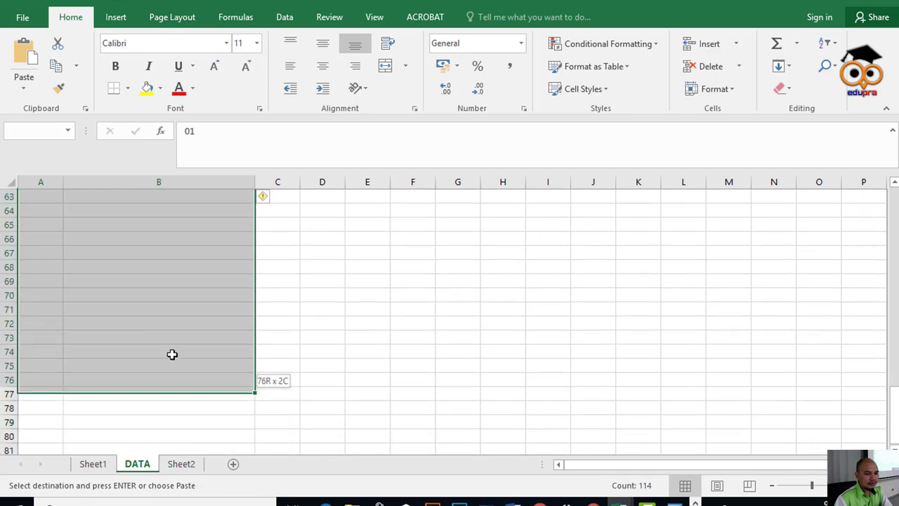
mouse_move(255, 437)
mouse_down()
mouse_move(163, 215)
mouse_move(167, 237)
mouse_up()
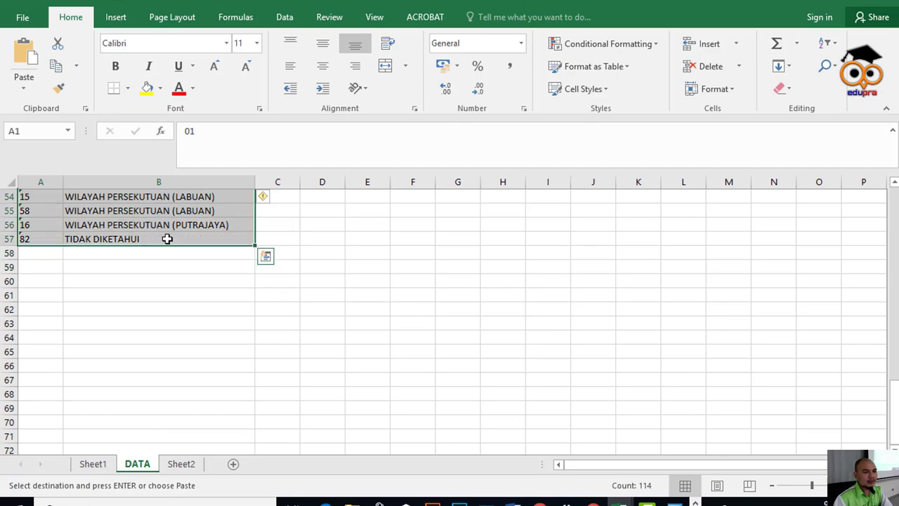
click(27, 129)
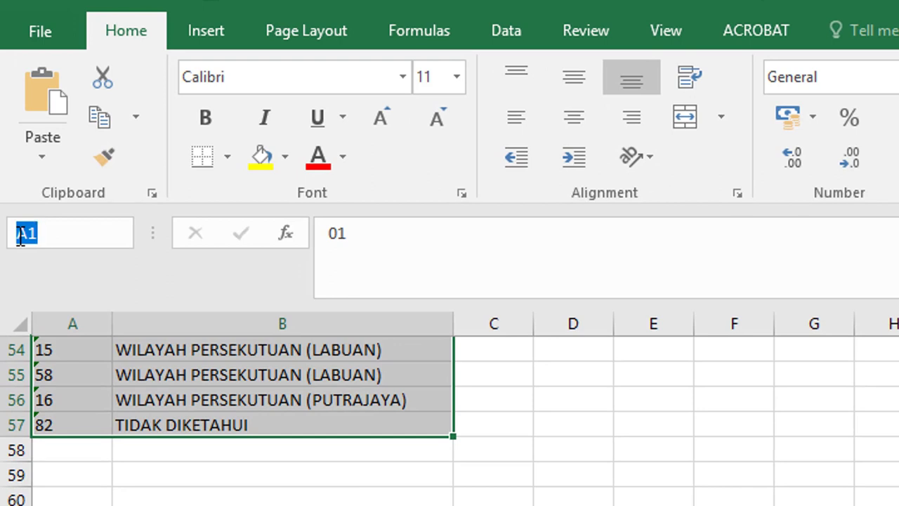
text(KOD)
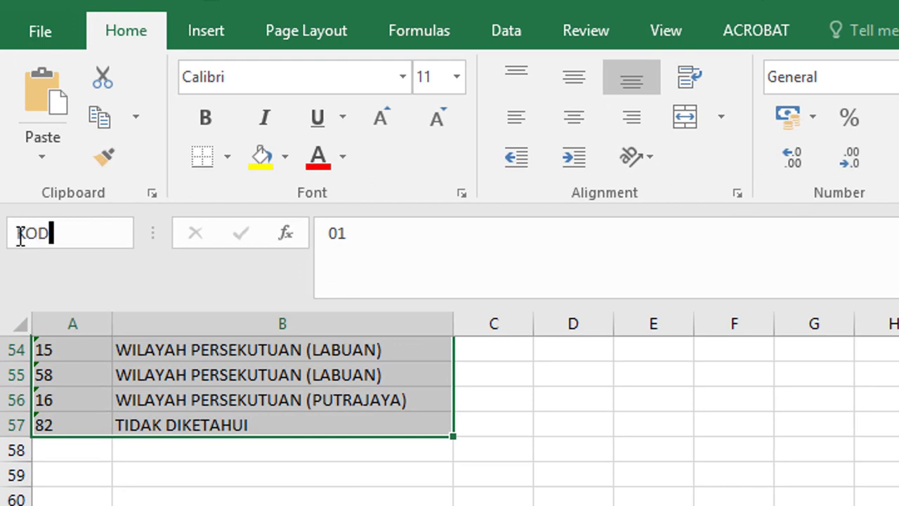
text(_NEGER)
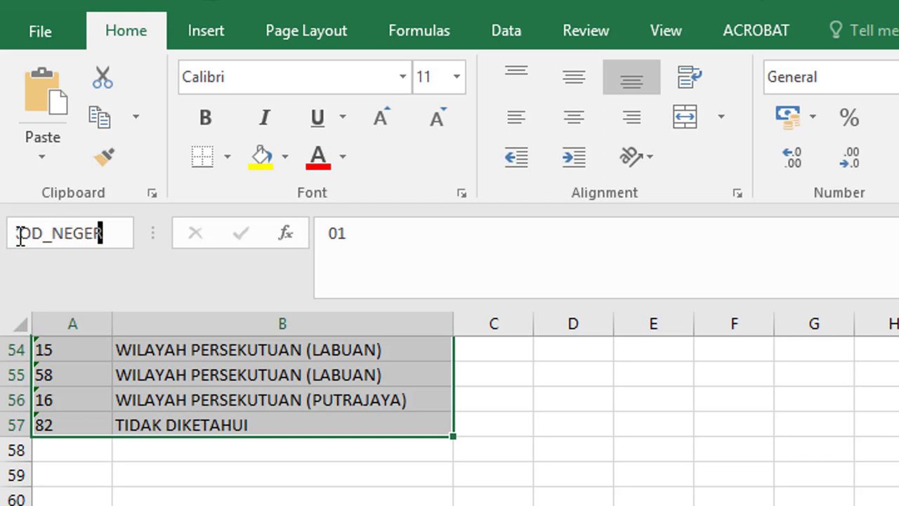
text(I_KELAH)
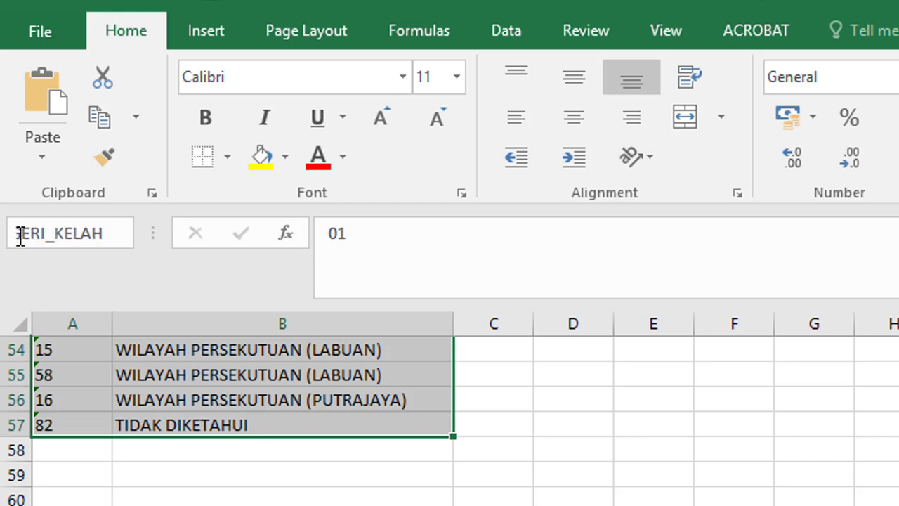
text(IRAN)
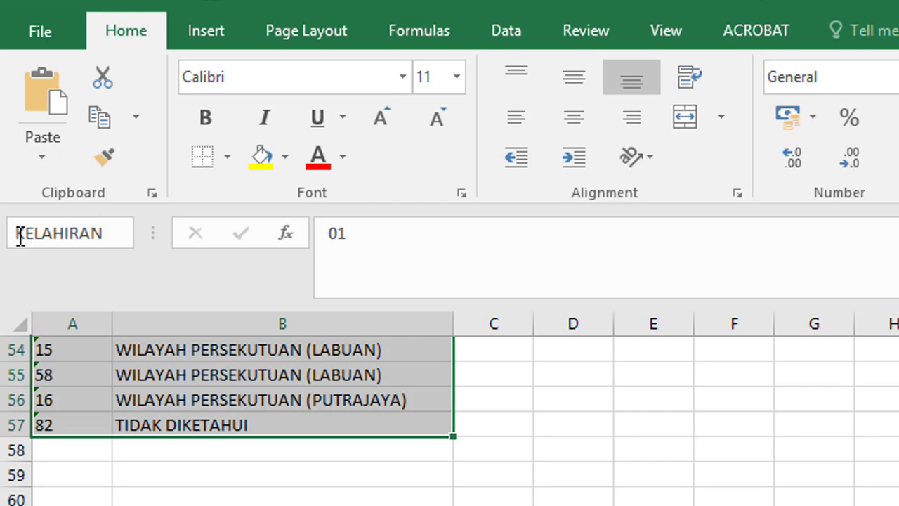
key(Return)
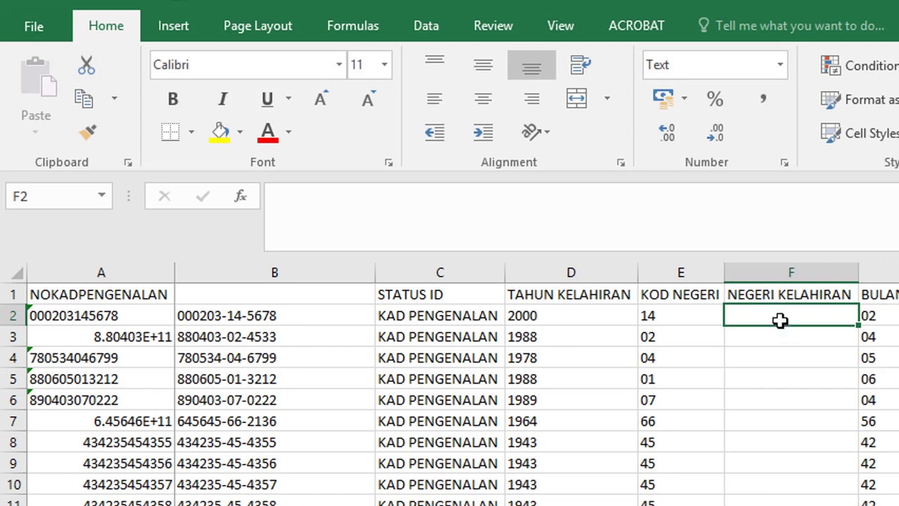
Enter =VLOOKUP(E2, KOD_NEGERI,2, FALSE) in F2 to look up the birth state.
click(566, 210)
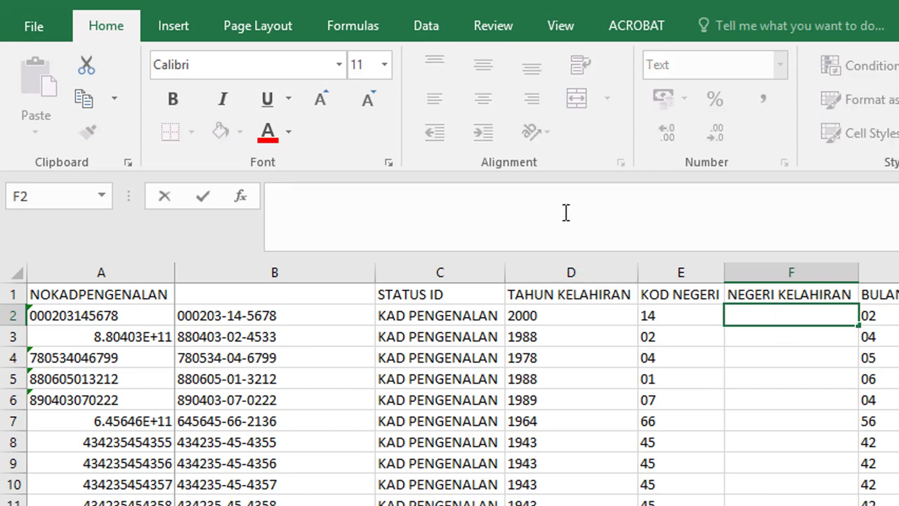
text(=V)
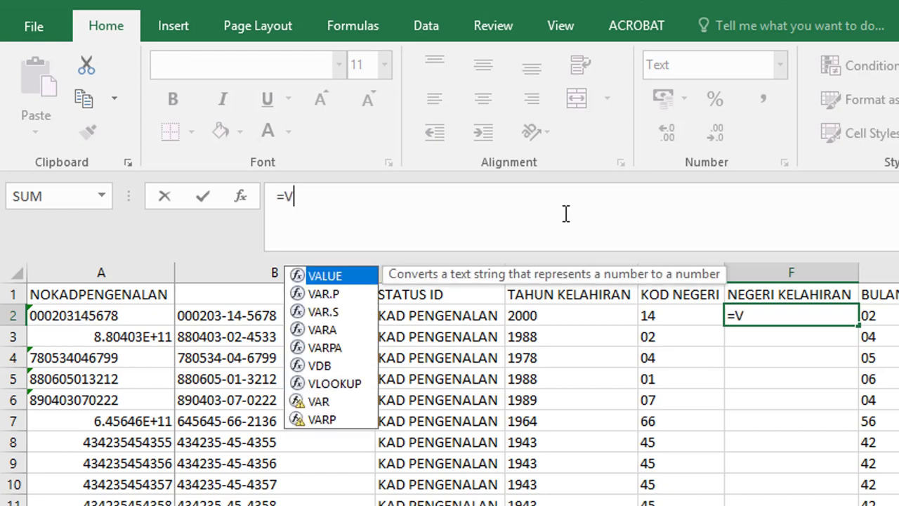
text(LOOK)
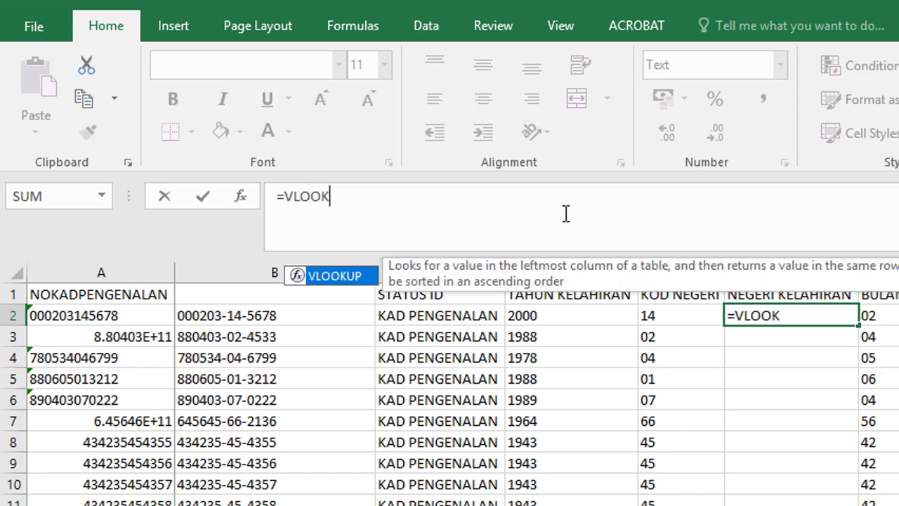
text(UP)
text(()
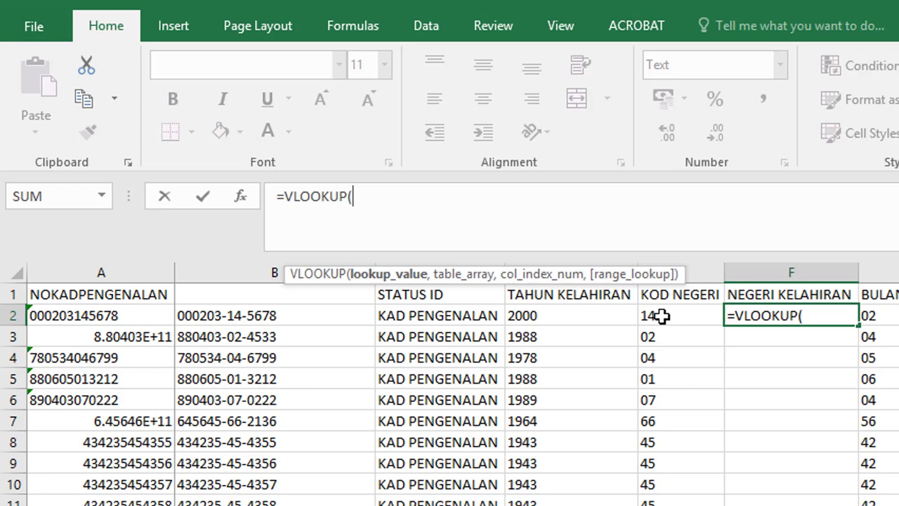
click(662, 316)
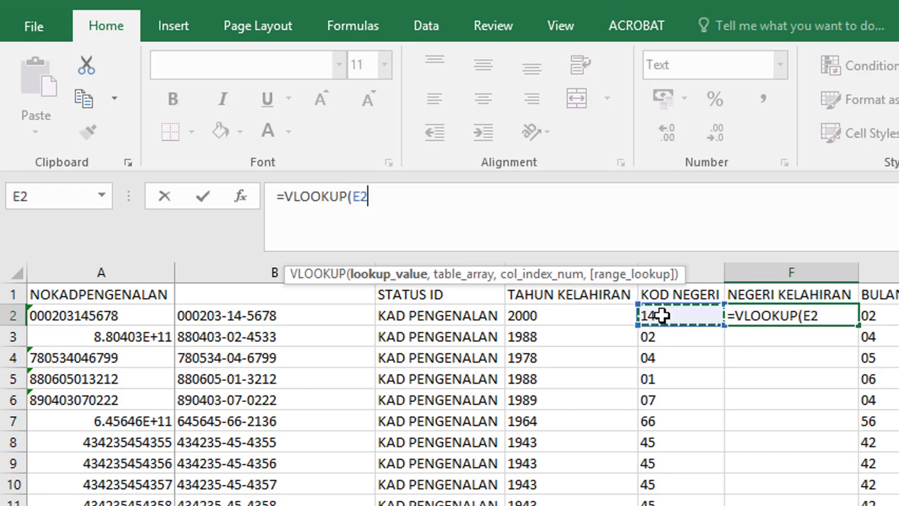
text(,)
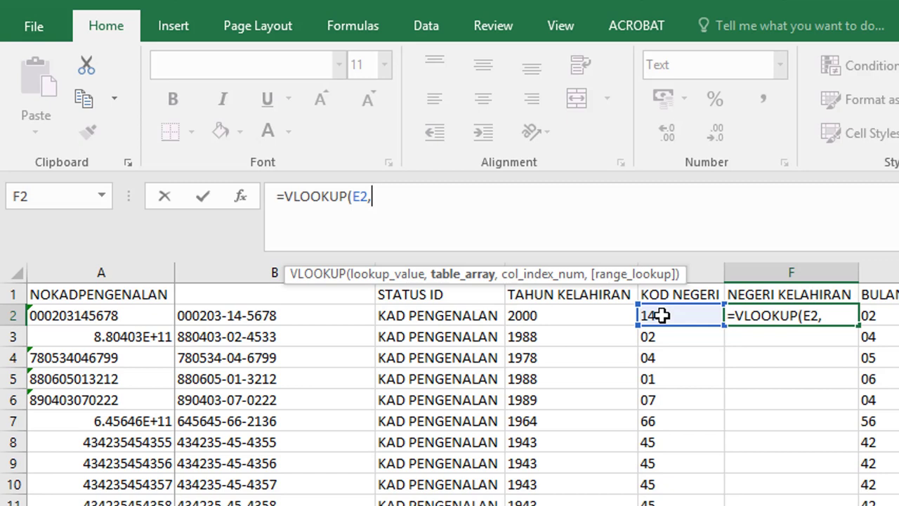
text(KO)
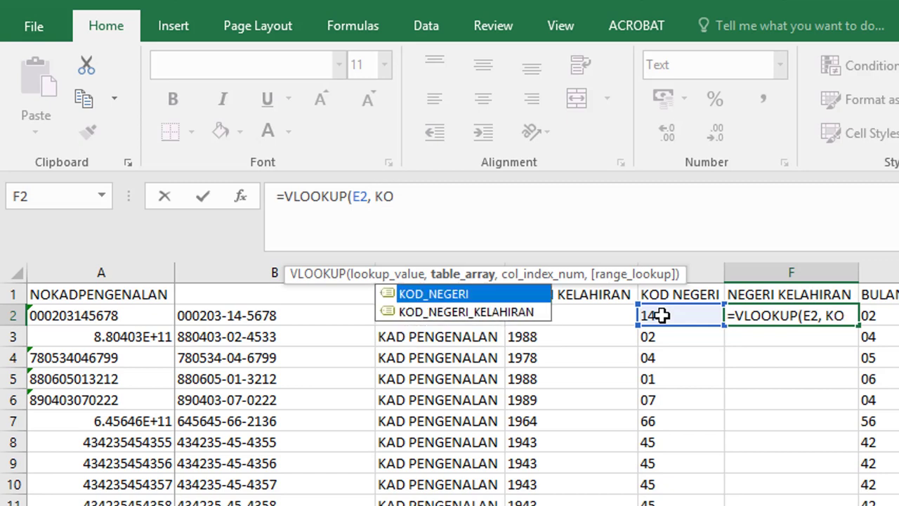
text(D)
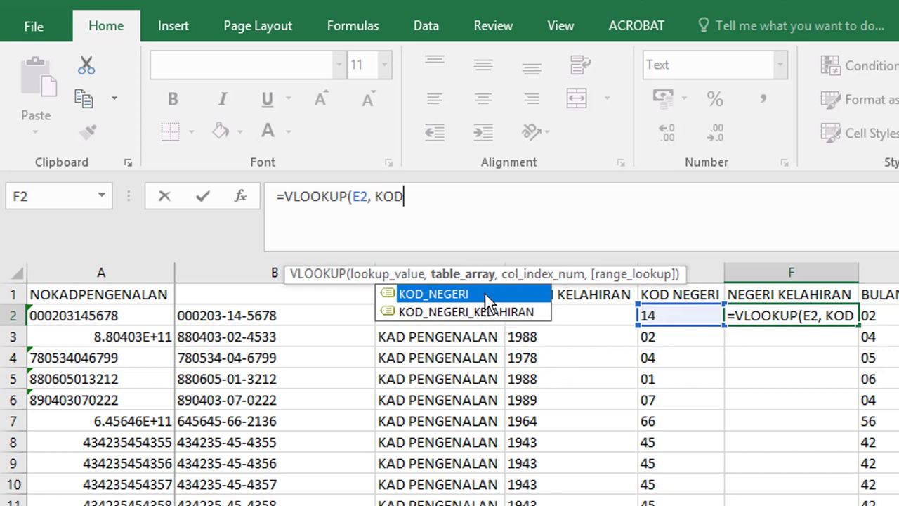
double_click(485, 293)
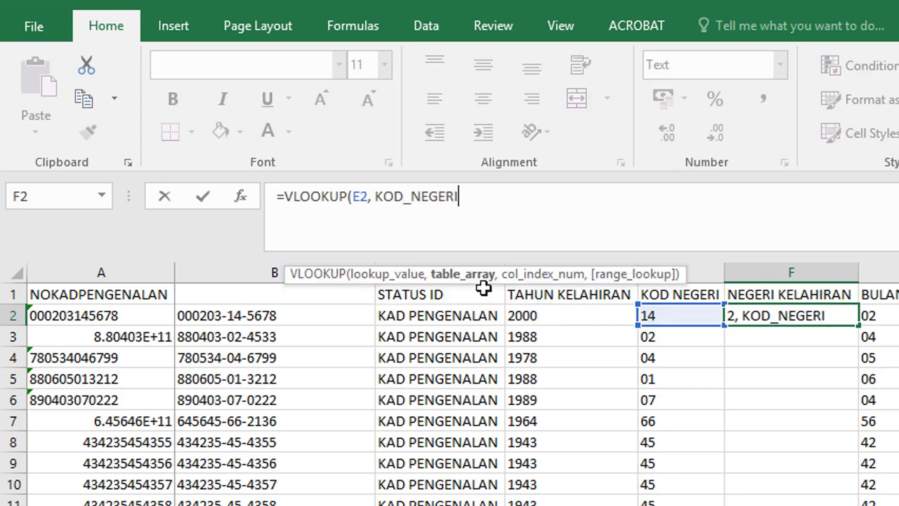
text(,)
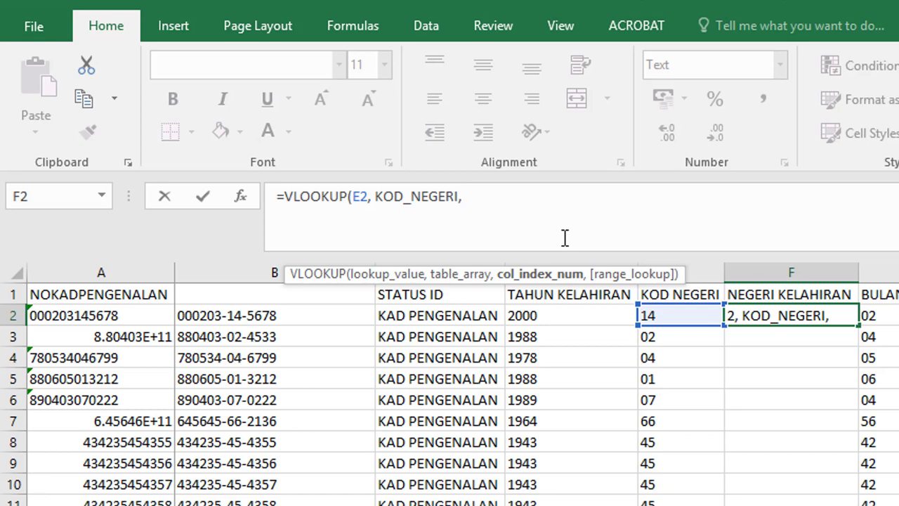
text(2)
text(,)
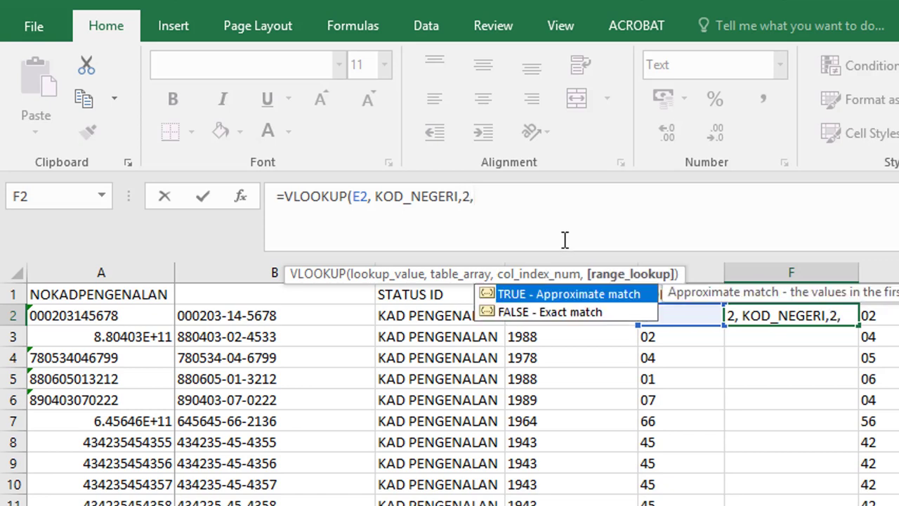
text( F)
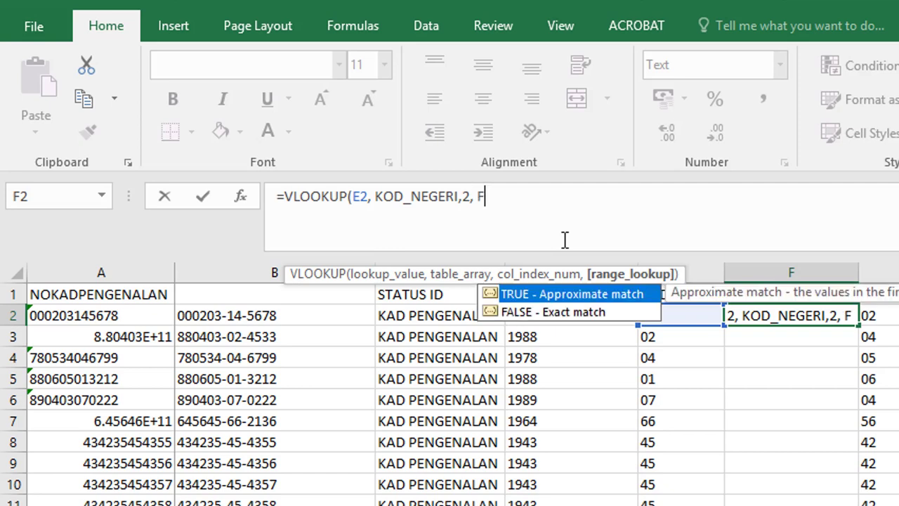
text(ALSE))
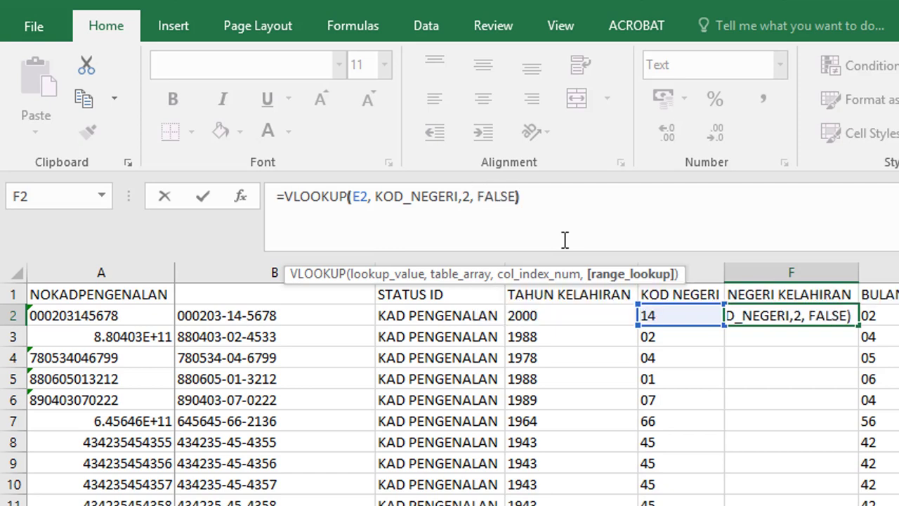
key(Return)
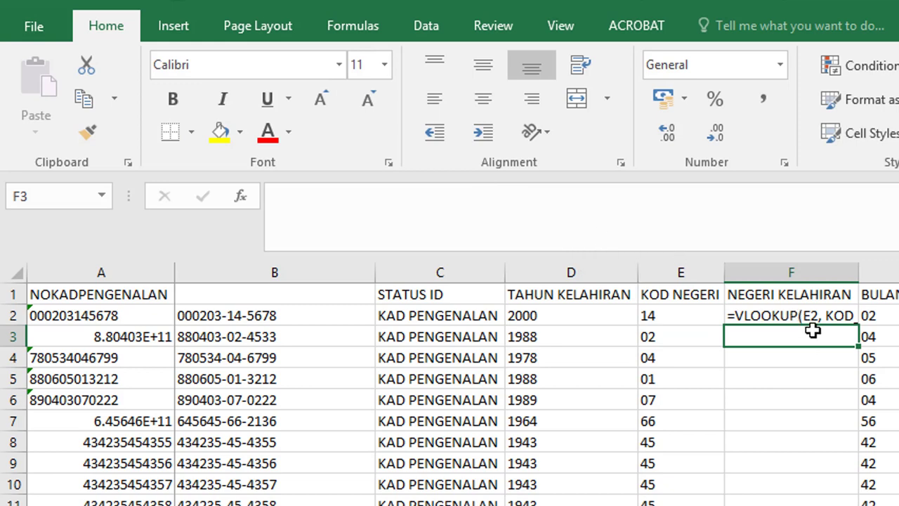
Set the number format of column F to General.
click(811, 314)
click(802, 271)
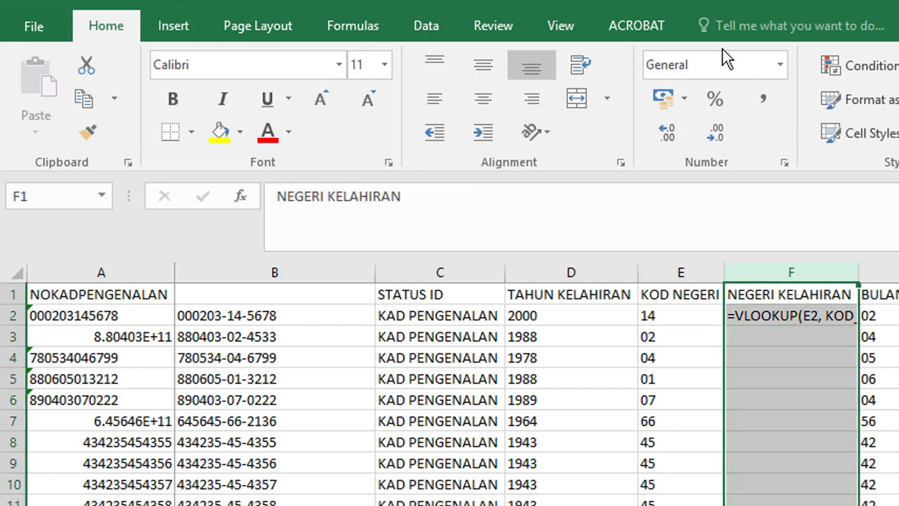
click(779, 65)
click(743, 104)
Cut and re-paste F2's VLOOKUP formula so it calculates a state name.
click(808, 317)
drag(523, 196, 231, 196)
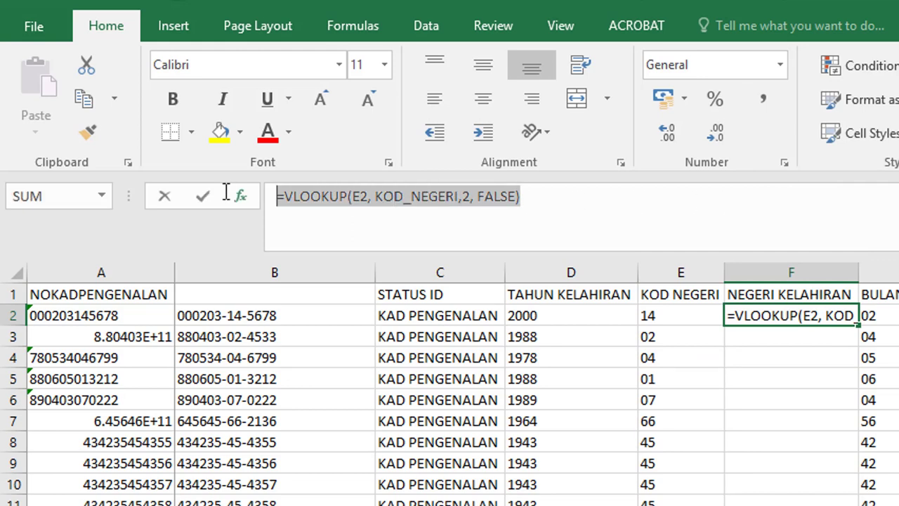
key(Delete)
key(Return)
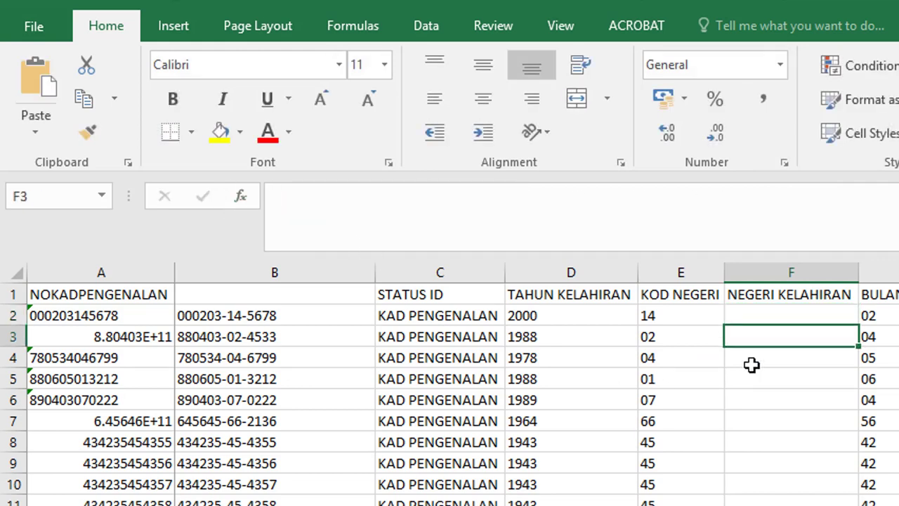
click(765, 314)
click(732, 210)
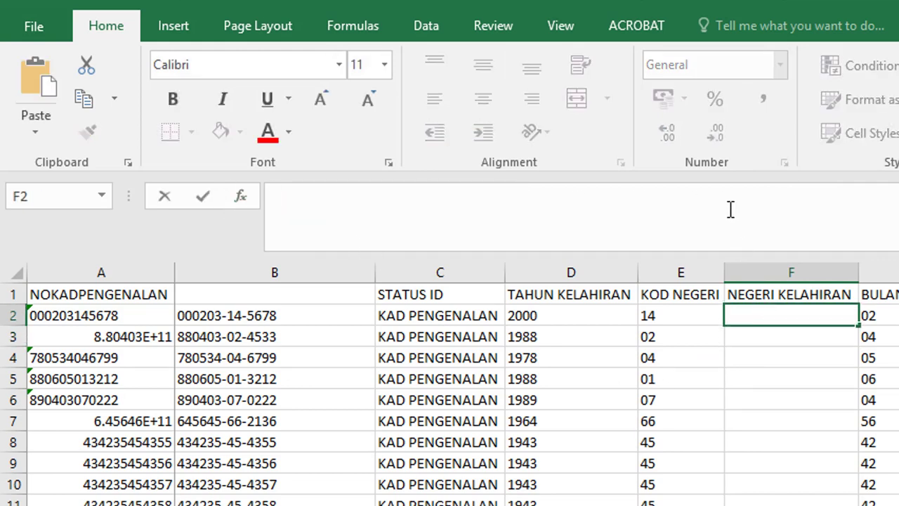
key(ctrl+v)
key(Return)
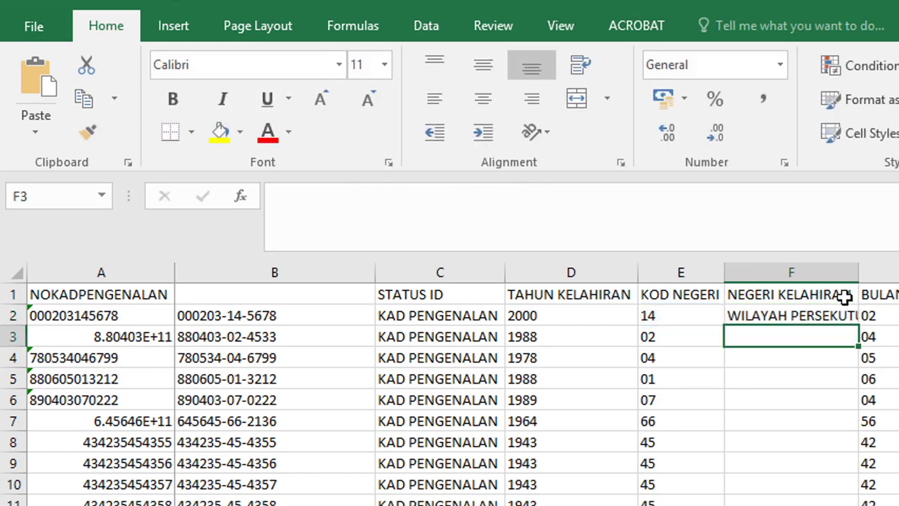
Autofit column F and fill the lookup down, showing KEDAH, MELAKA, JOHOR.
double_click(855, 281)
key(Up)
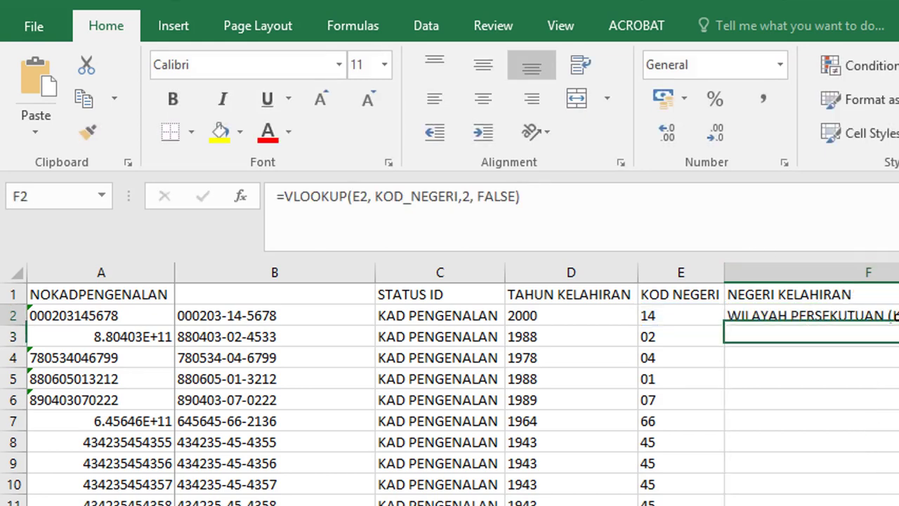
double_click(898, 324)
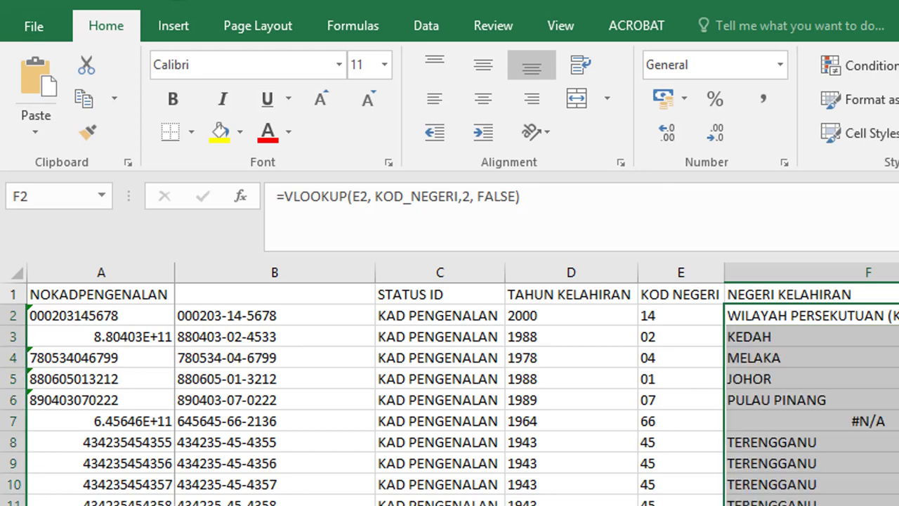
click(775, 314)
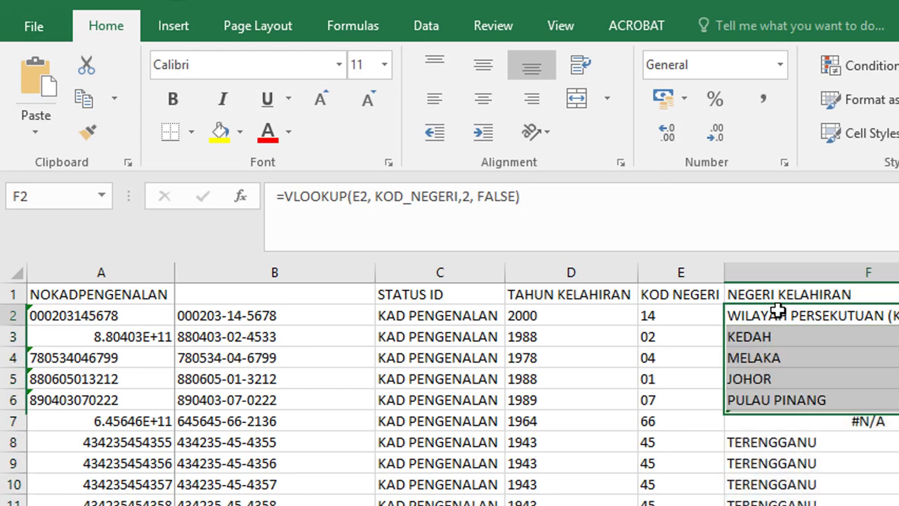
Review F2's VLOOKUP arguments (E2, KOD_NEGERI, 2, FALSE), commit it, and go to DATA.
click(563, 208)
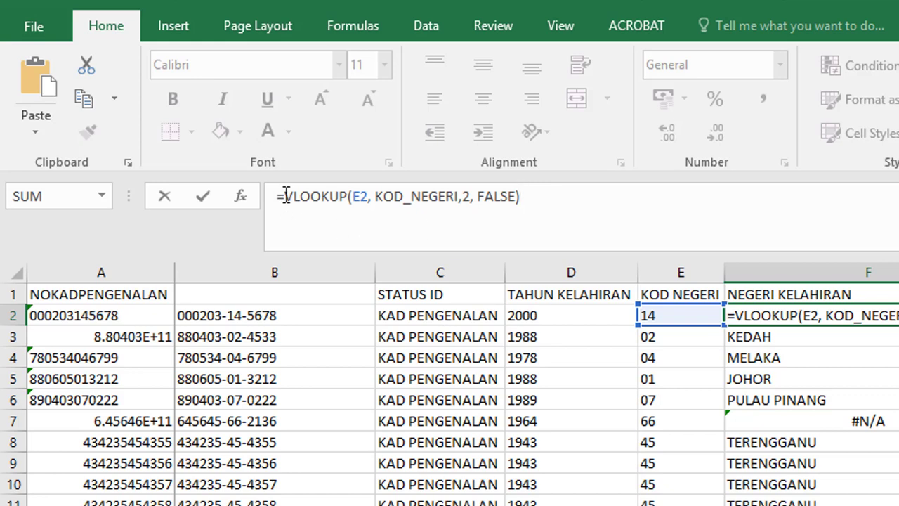
click(284, 196)
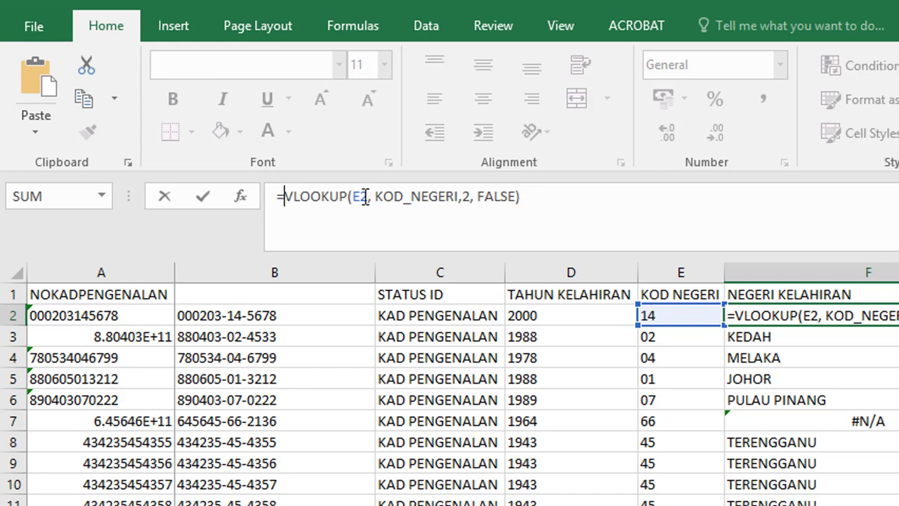
double_click(354, 198)
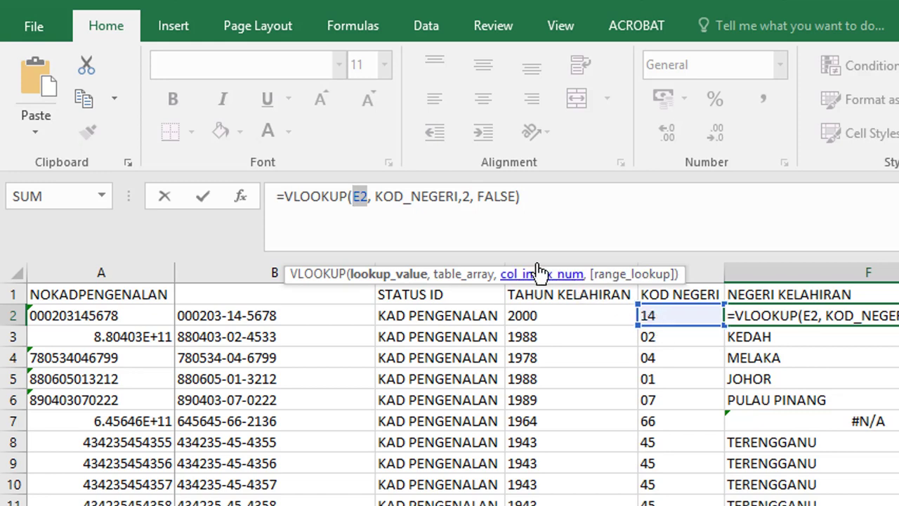
click(402, 197)
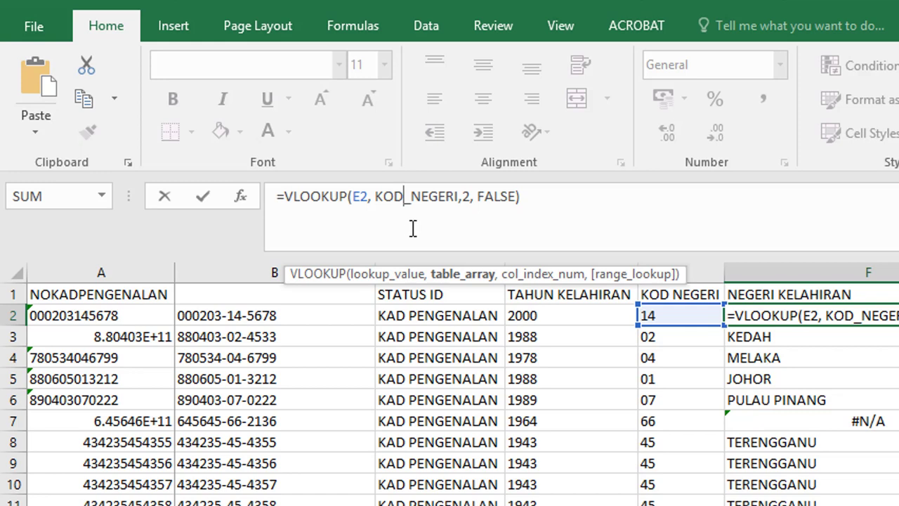
click(471, 196)
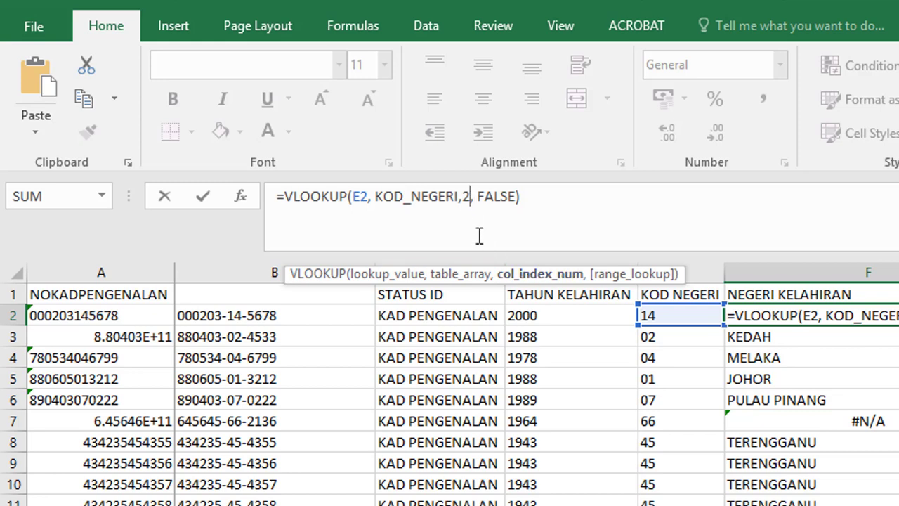
key(Return)
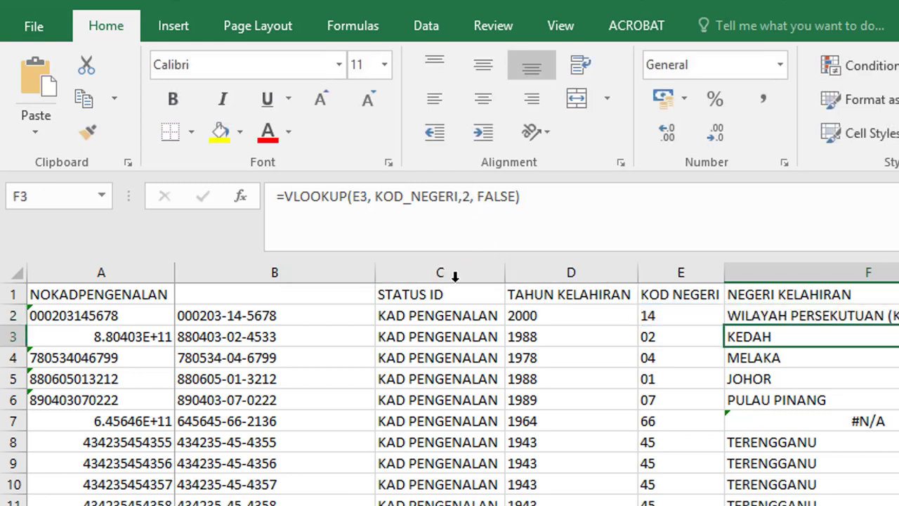
key(ctrl+Page_Down)
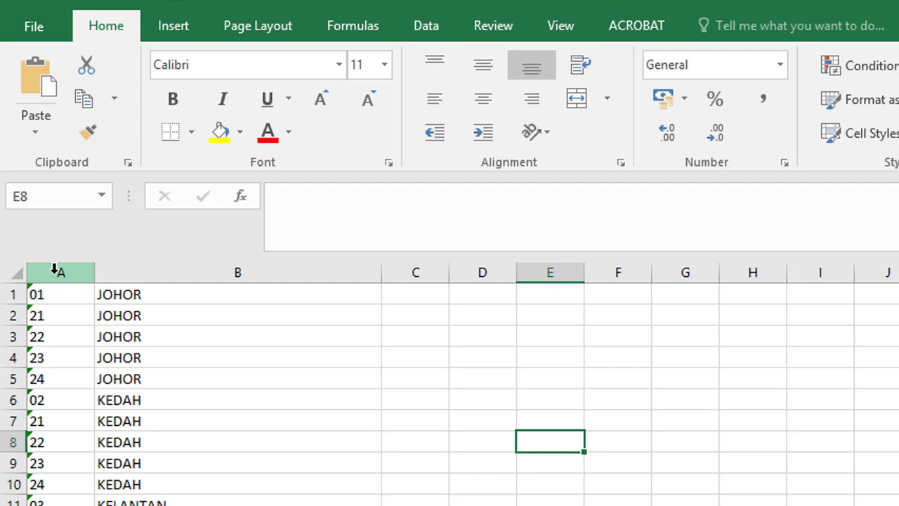
Select the state-code column A and state-name column B, then return to Sheet1.
click(54, 269)
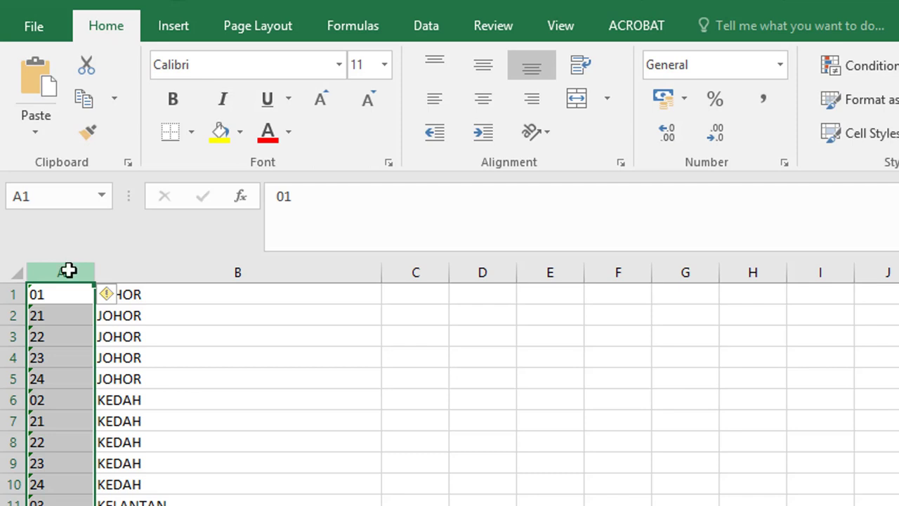
click(210, 267)
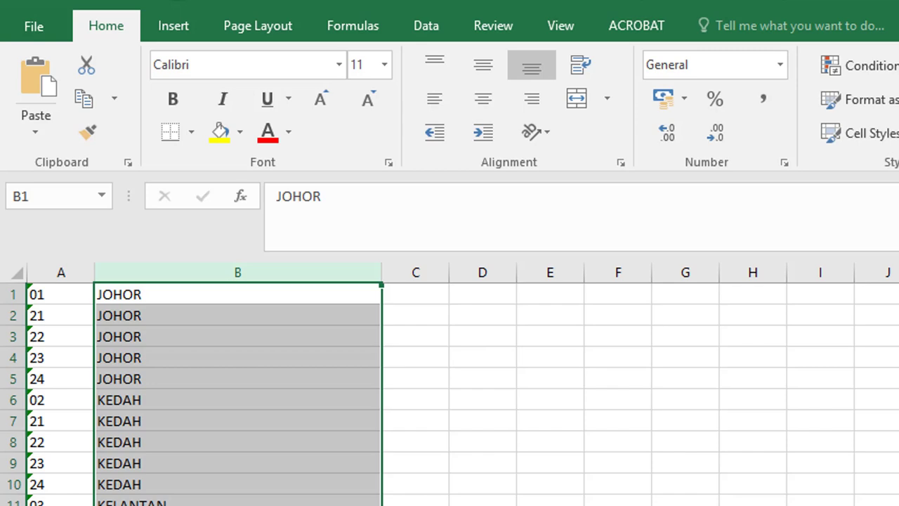
key(ctrl+Page_Up)
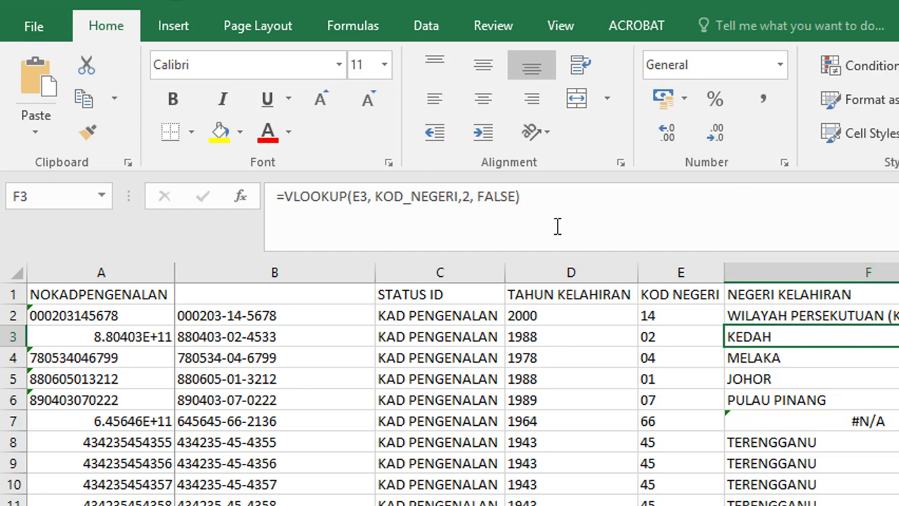
Change F3's VLOOKUP column index from 2 to 1 so it returns code 02.
click(464, 196)
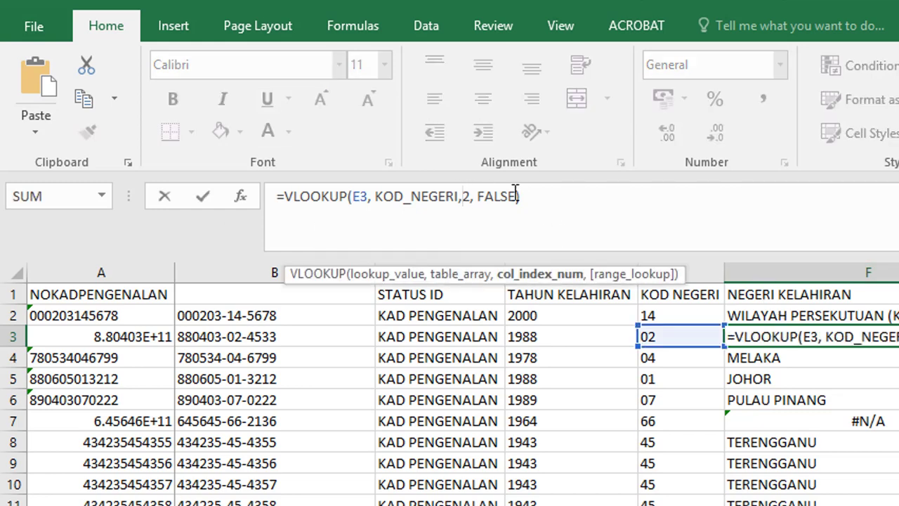
drag(517, 196, 477, 196)
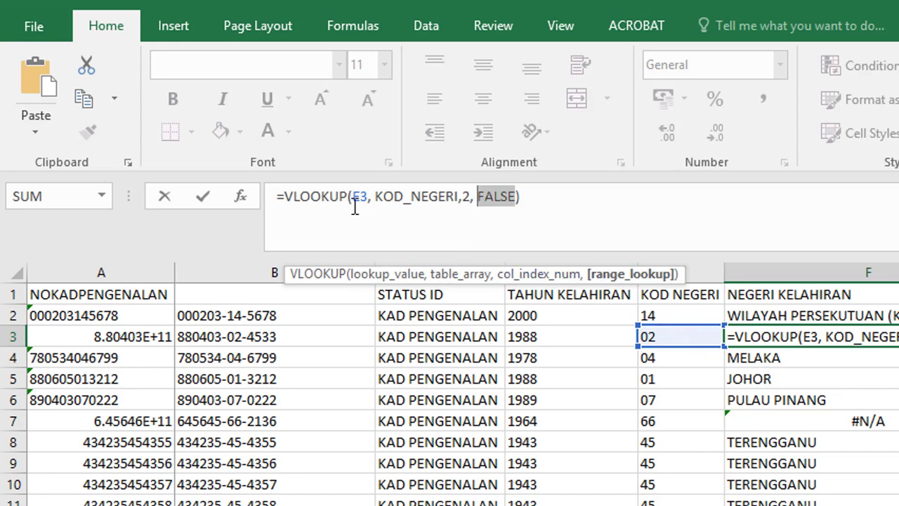
click(300, 197)
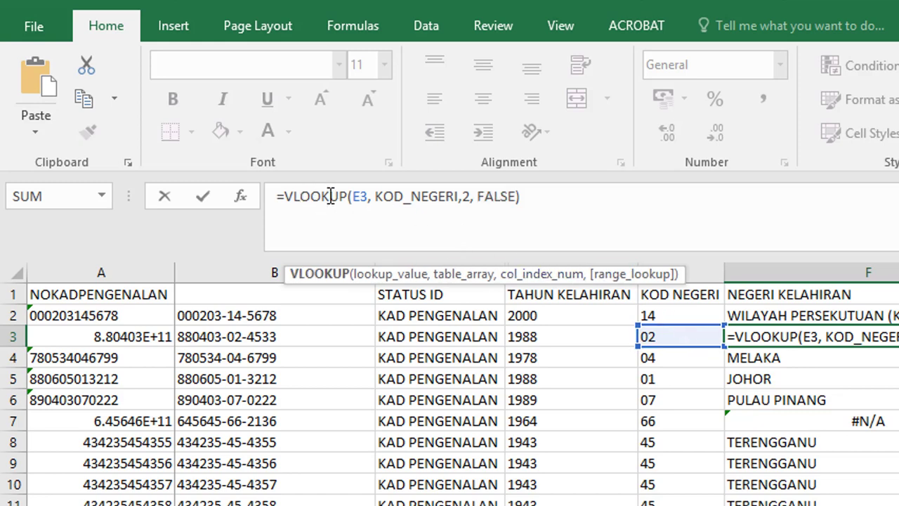
click(363, 196)
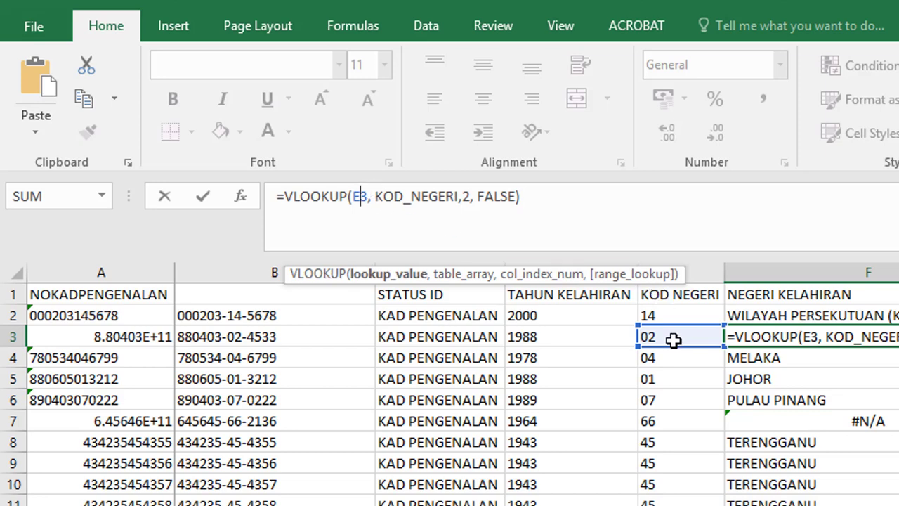
click(412, 196)
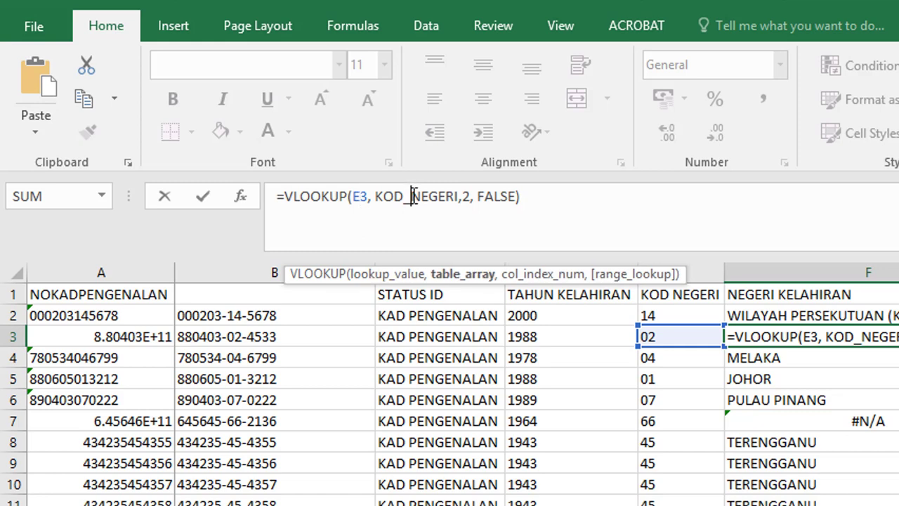
click(465, 196)
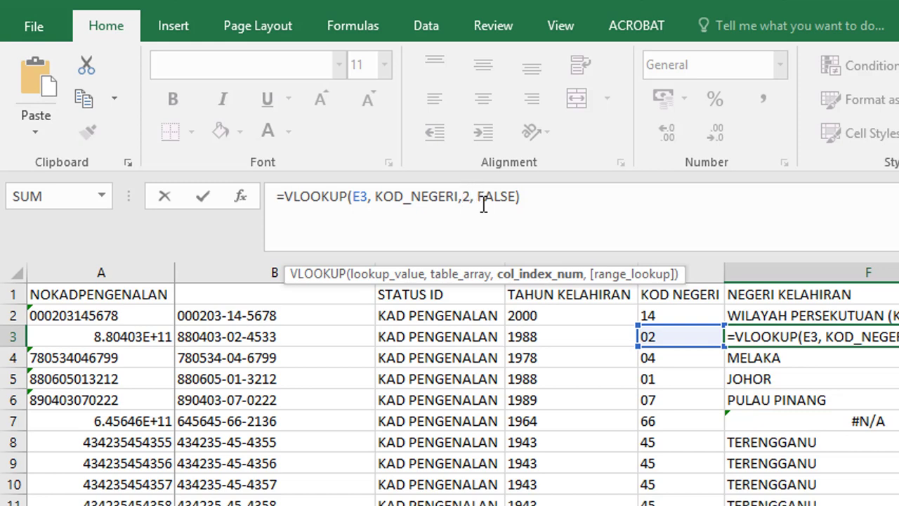
key(BackSpace)
text(1)
key(Return)
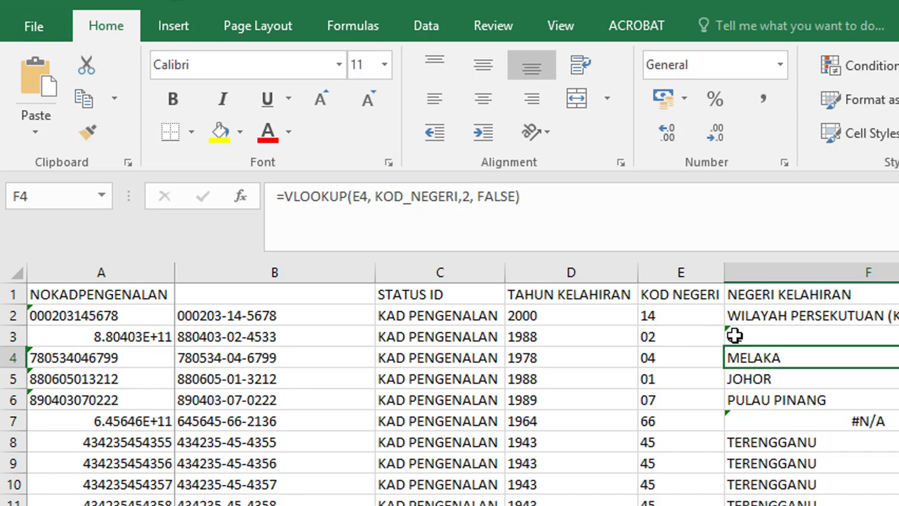
Refill column F with F2's column-2 VLOOKUP so F3 shows KEDAH again.
click(734, 336)
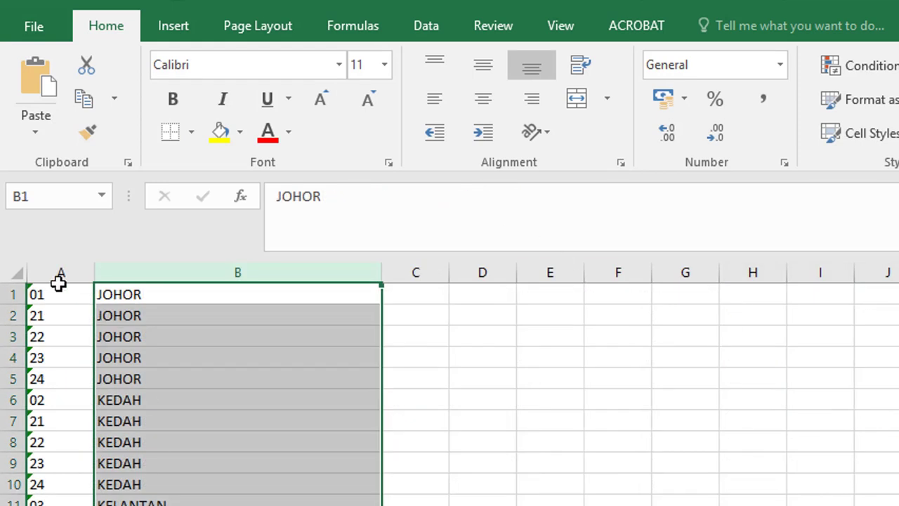
click(42, 275)
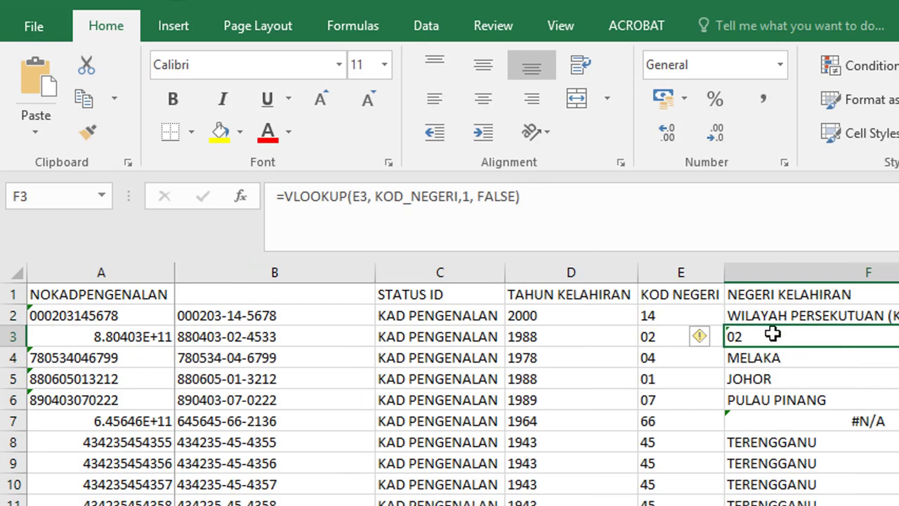
click(775, 315)
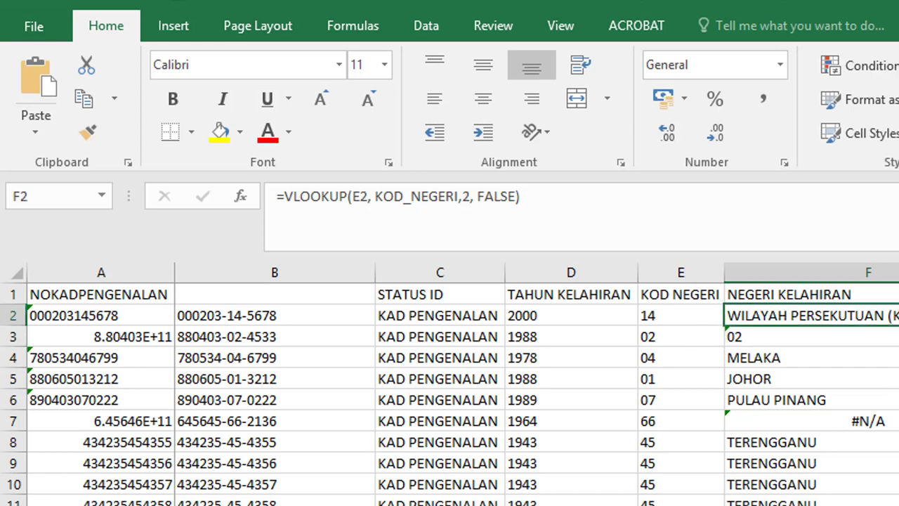
double_click(898, 325)
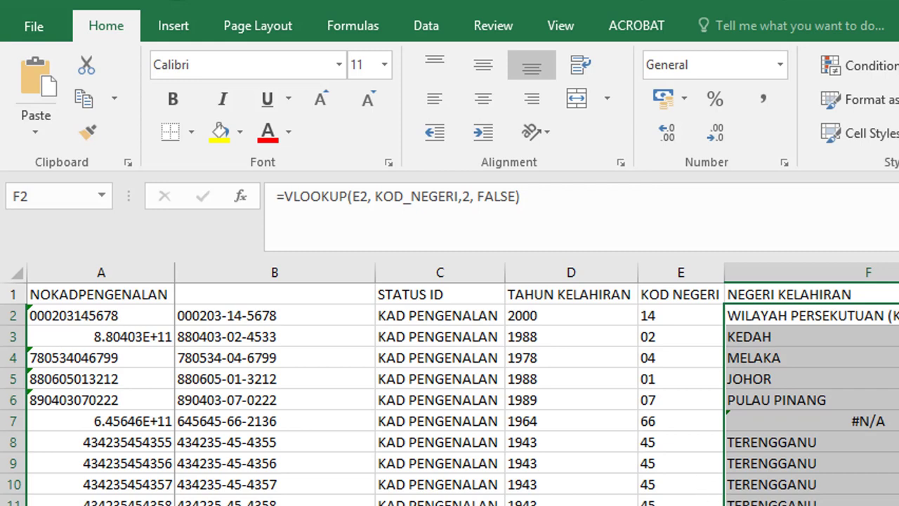
Add code 66 with state name SEMPADAN in row 58 of the state code list.
click(647, 422)
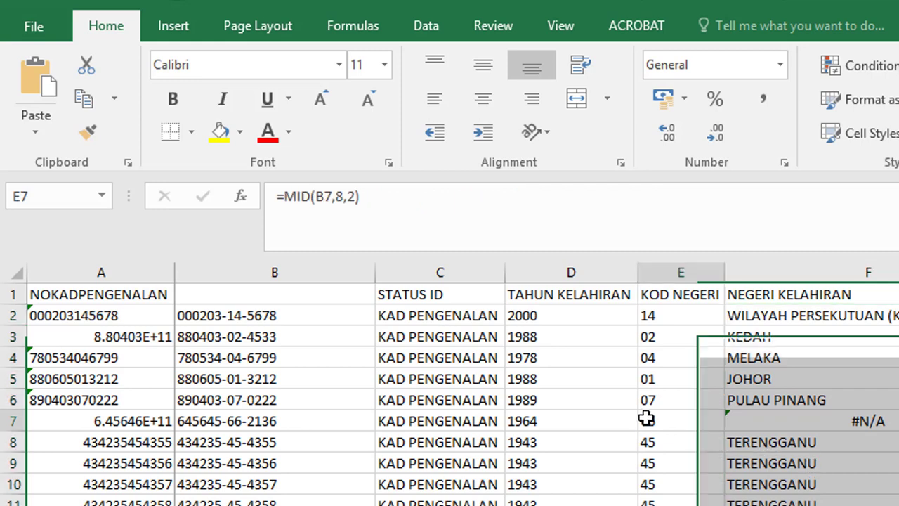
key(ctrl+Page_Down)
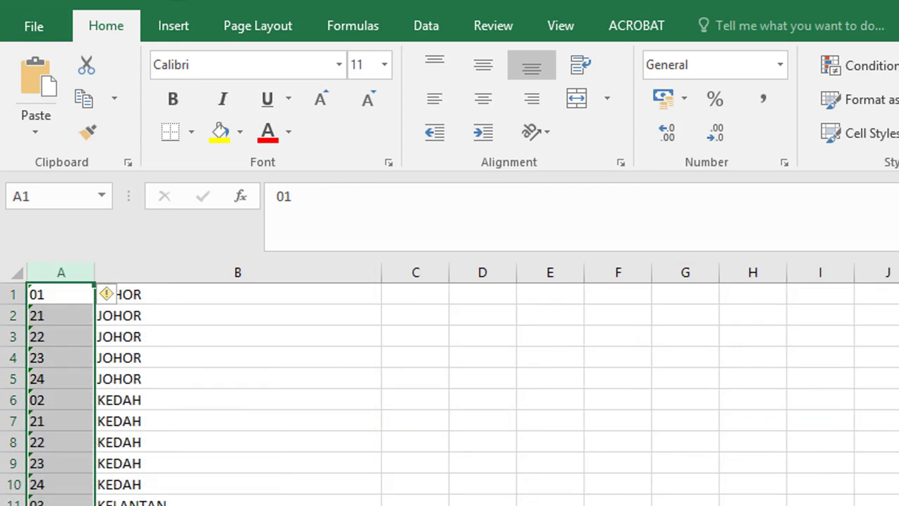
scroll(449, 393, down, 4)
scroll(450, 394, down, 6)
scroll(449, 394, down, 4)
scroll(28, 477, down, 2)
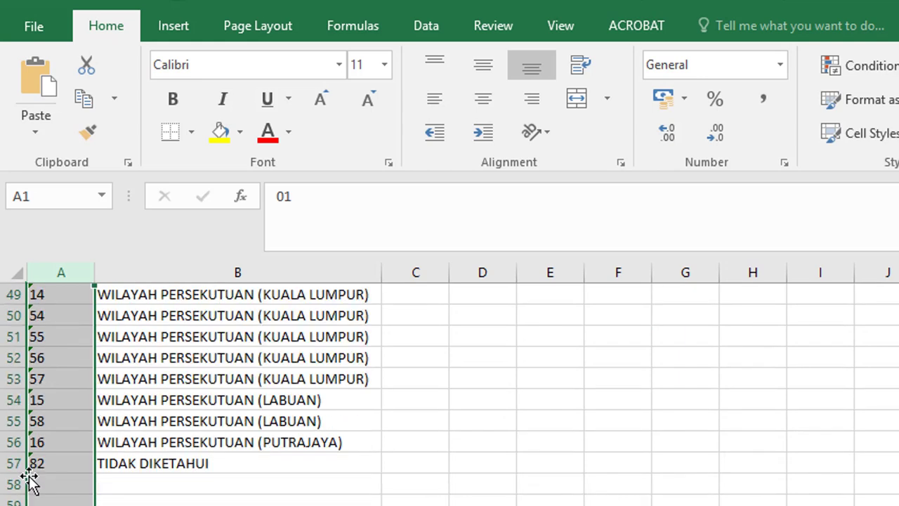
click(49, 485)
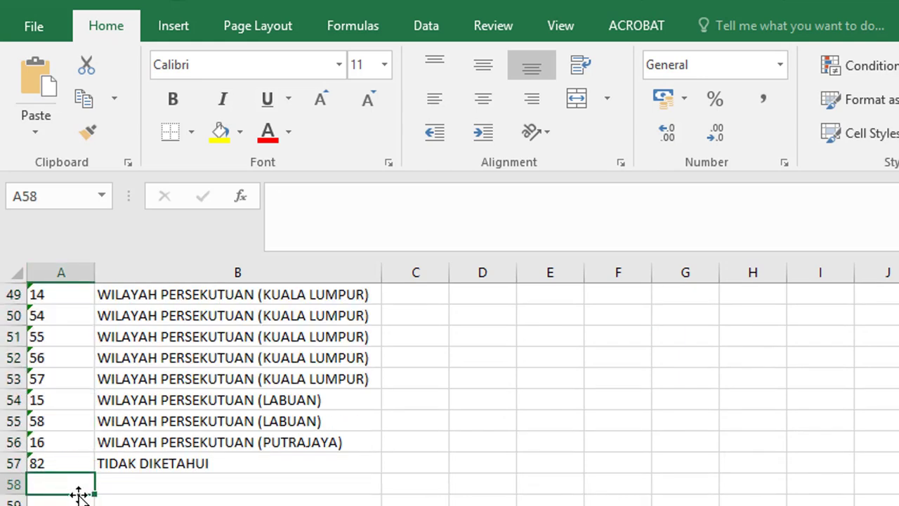
text(66)
click(160, 491)
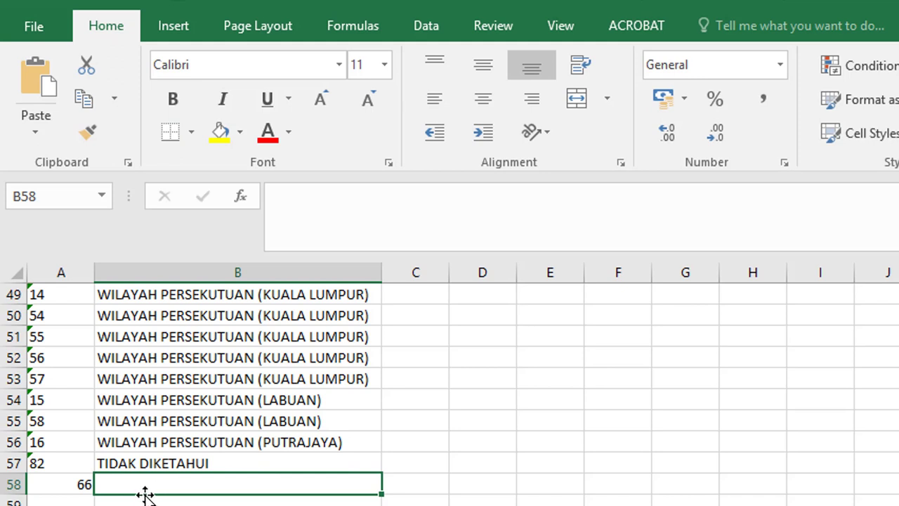
text(SEMPADAN)
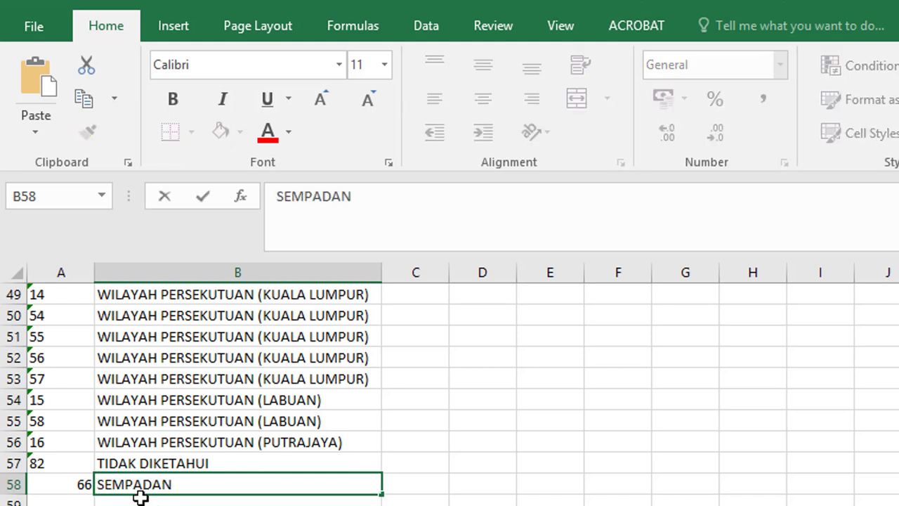
click(140, 497)
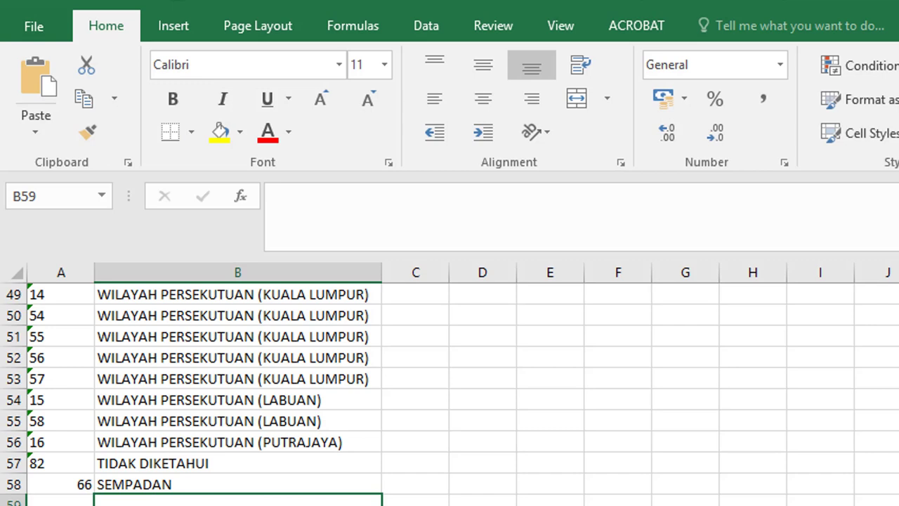
Recheck the #N/A lookup in F7, then return to code 66 in the list.
key(ctrl+Page_Up)
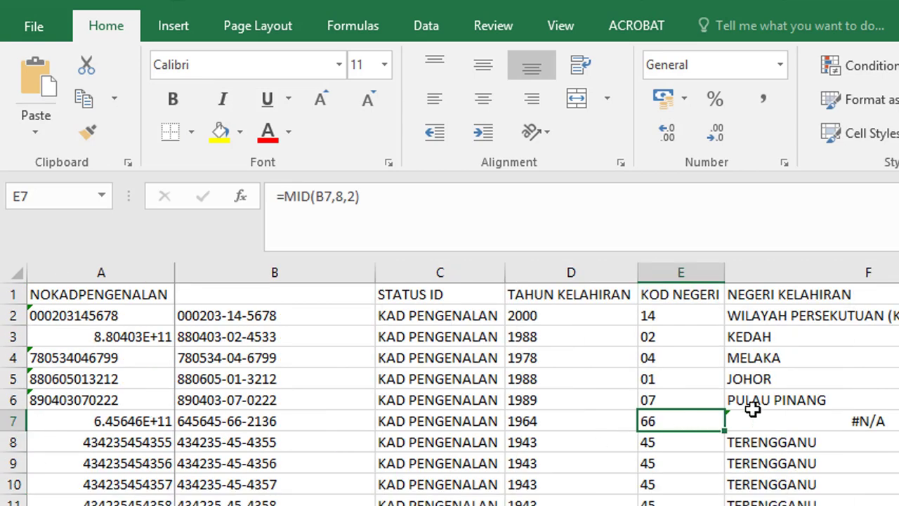
key(Down)
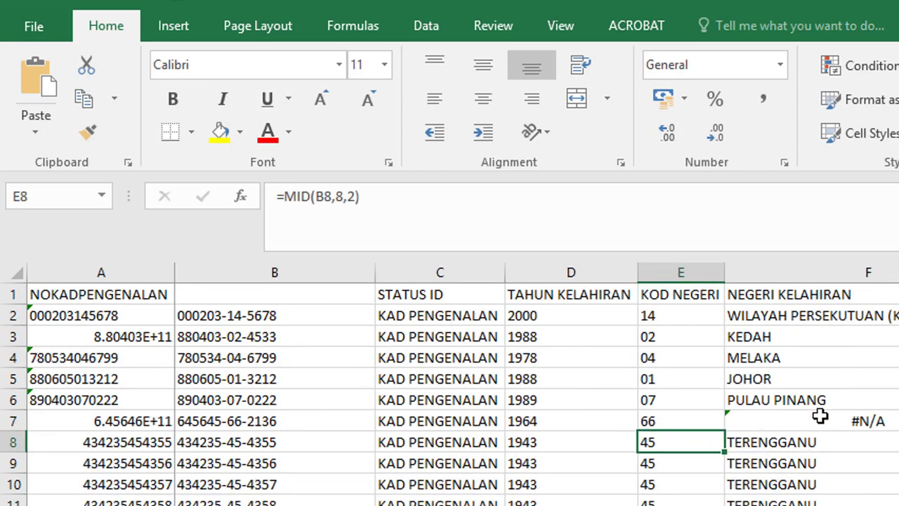
click(819, 418)
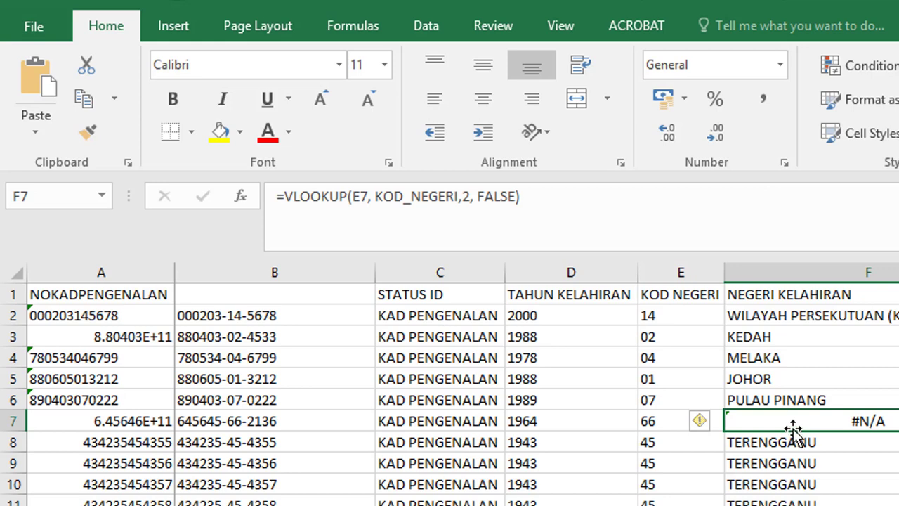
key(Down)
key(Up)
key(ctrl+Page_Down)
click(47, 485)
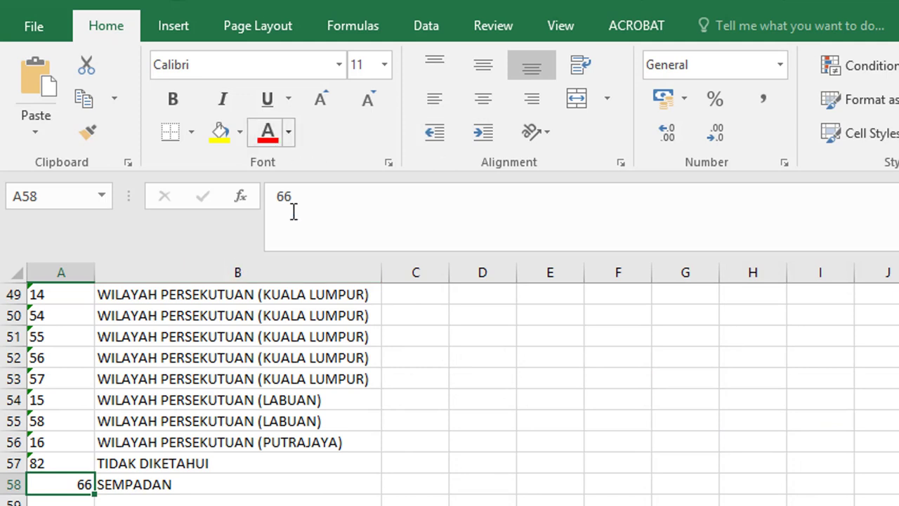
Select cell A58 holding code 66, comparing it with code 58 above.
click(66, 265)
right_click(67, 266)
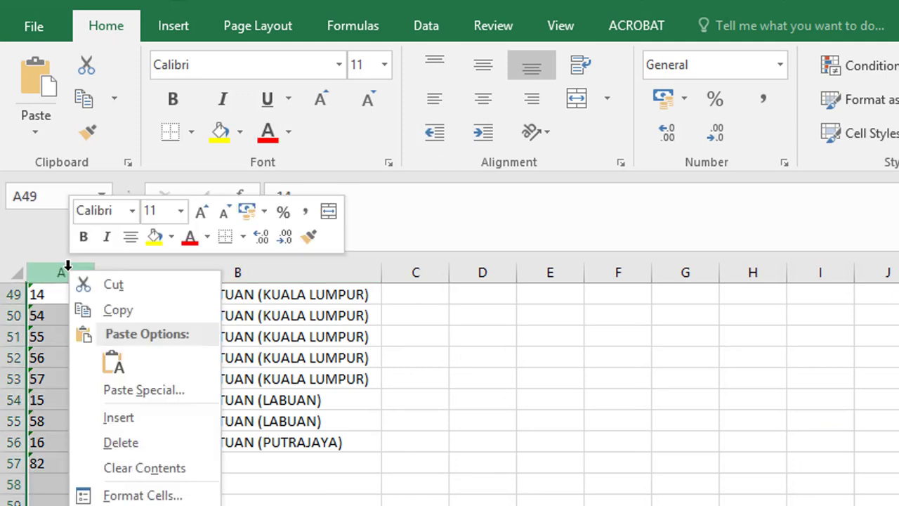
click(63, 478)
click(64, 478)
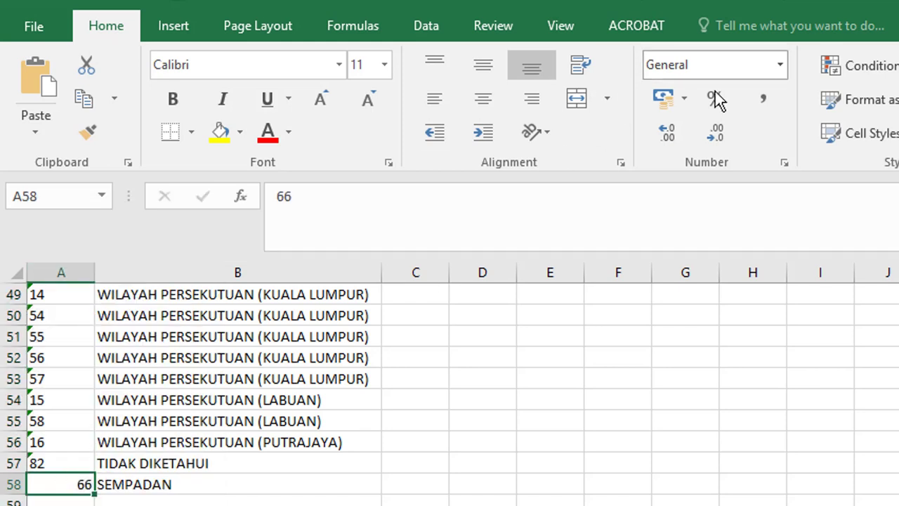
click(58, 416)
click(73, 485)
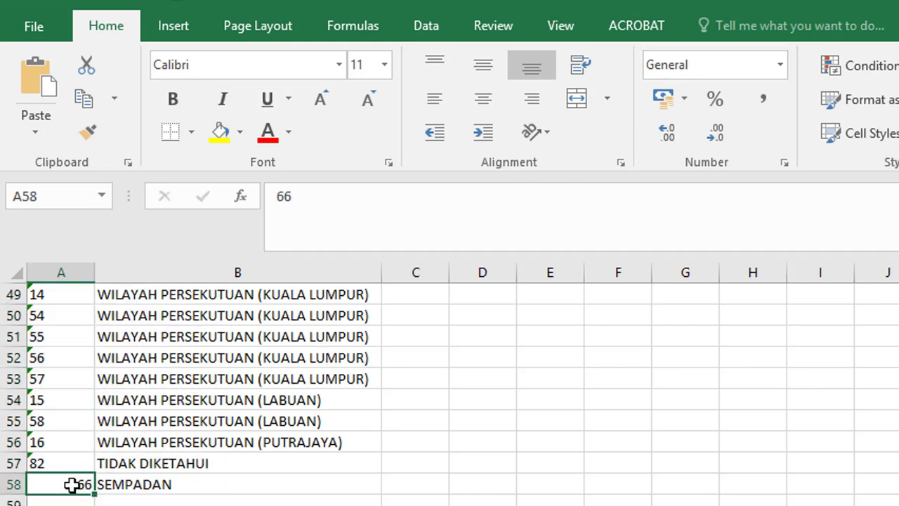
Format code 66 as Text and return to the employee table sheet.
click(781, 62)
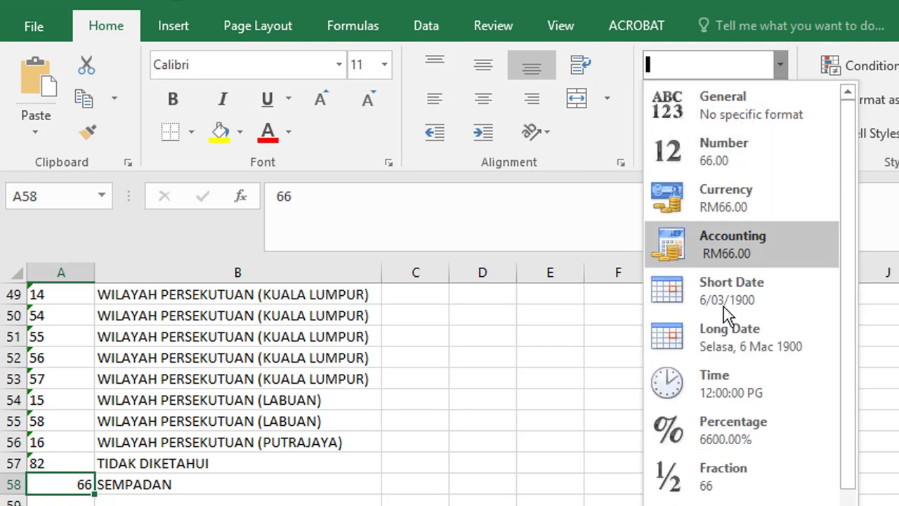
scroll(731, 421, down, 1)
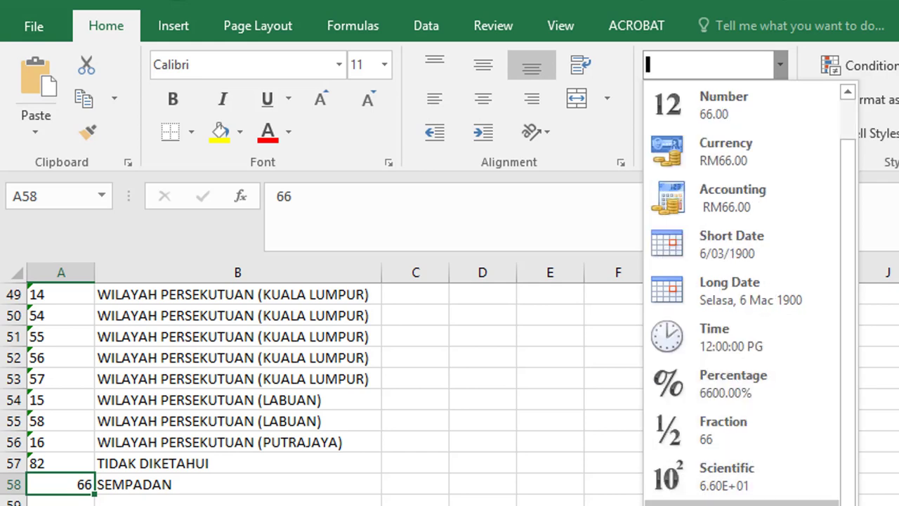
click(730, 502)
key(Return)
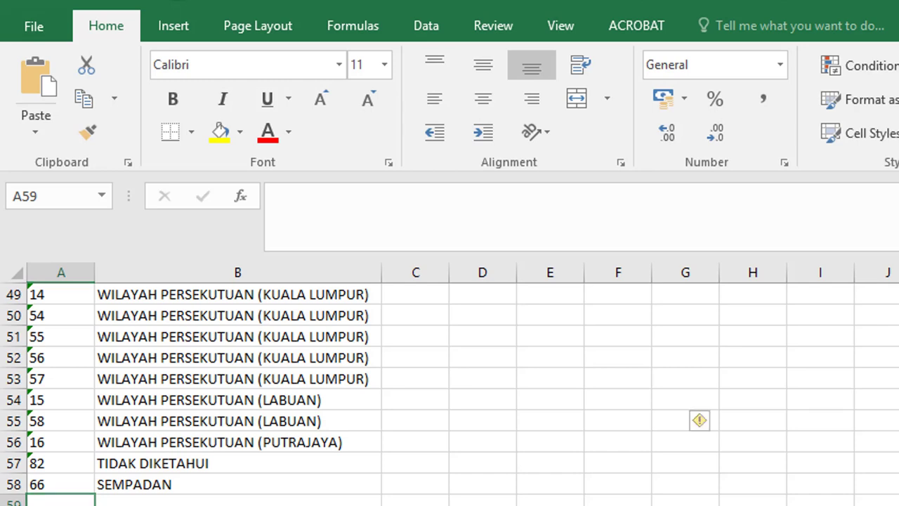
key(ctrl+Page_Up)
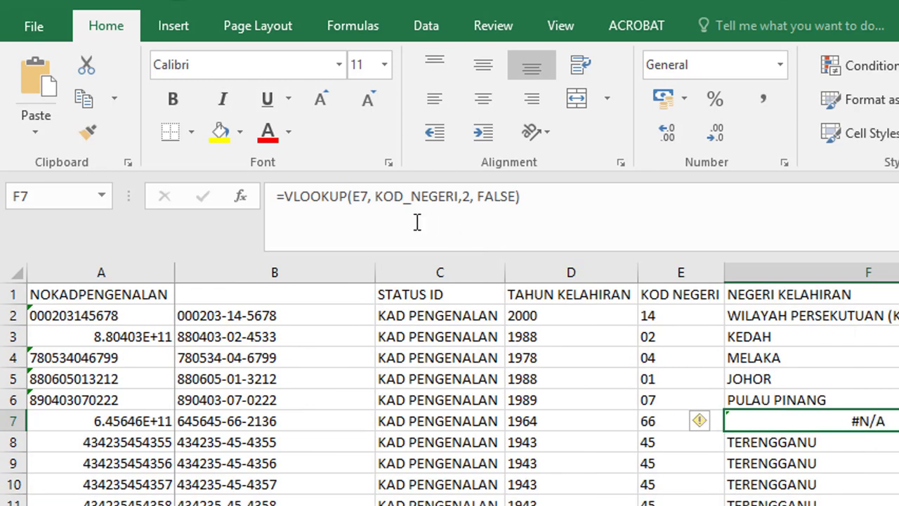
Recommit the F7 VLOOKUP and compare its #N/A with the PULAU PINANG result above.
click(404, 197)
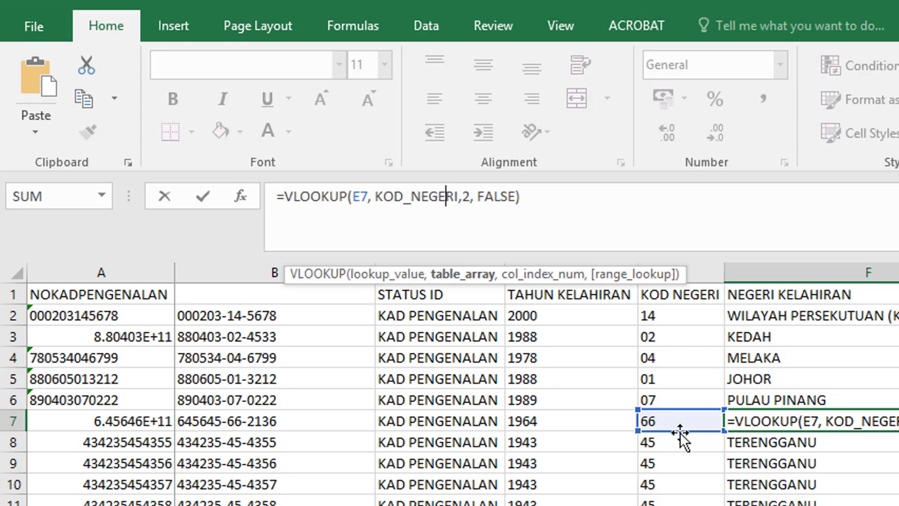
click(891, 421)
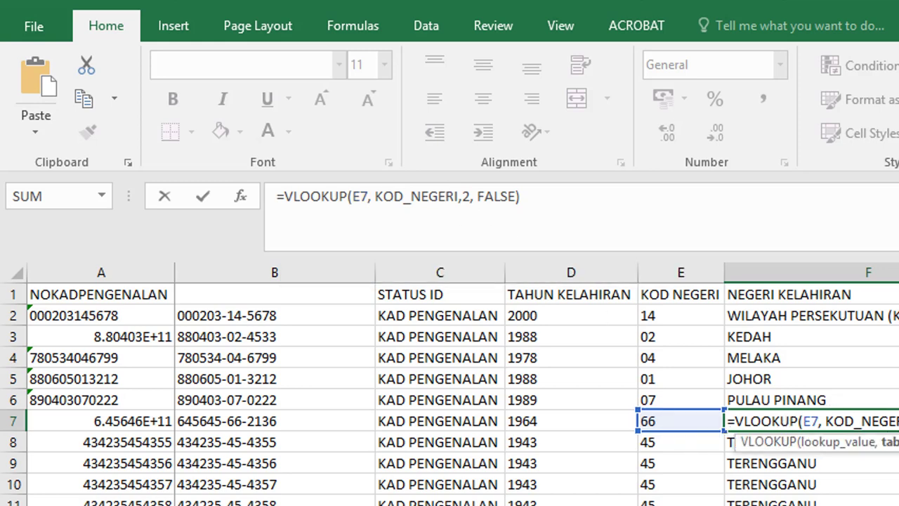
key(Return)
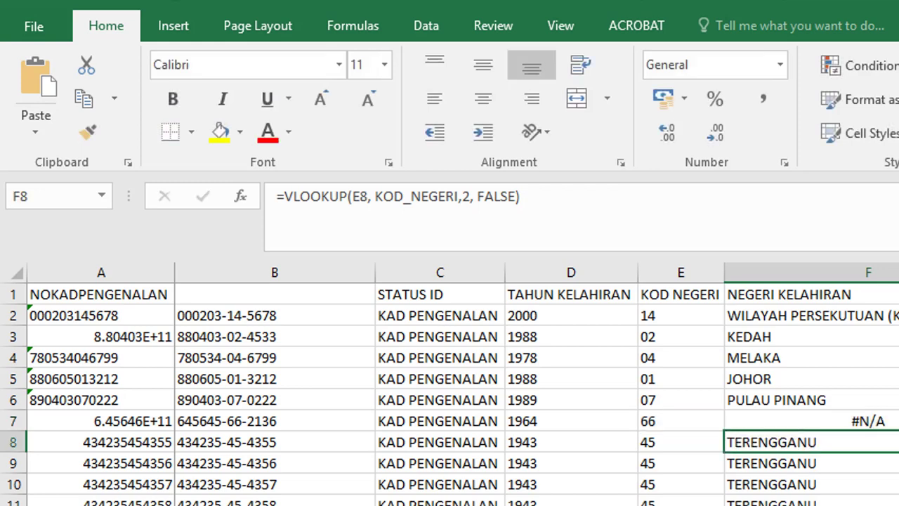
click(843, 414)
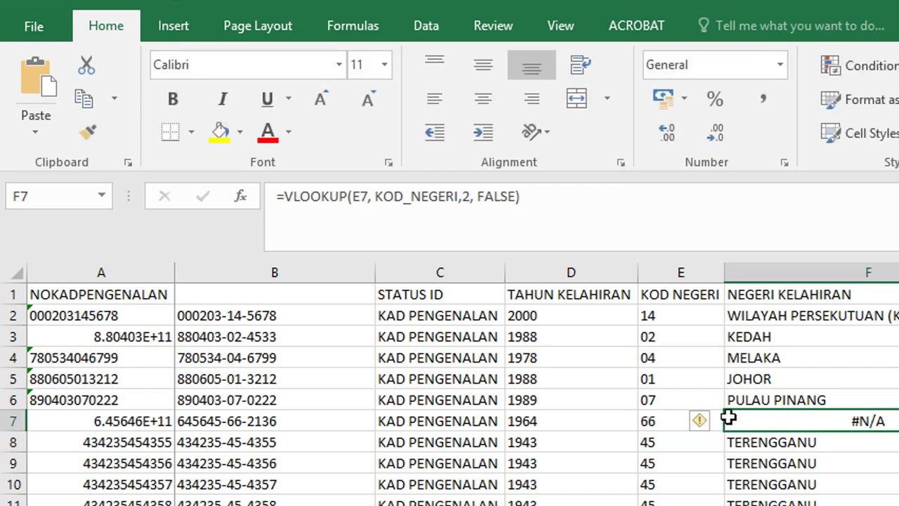
click(864, 401)
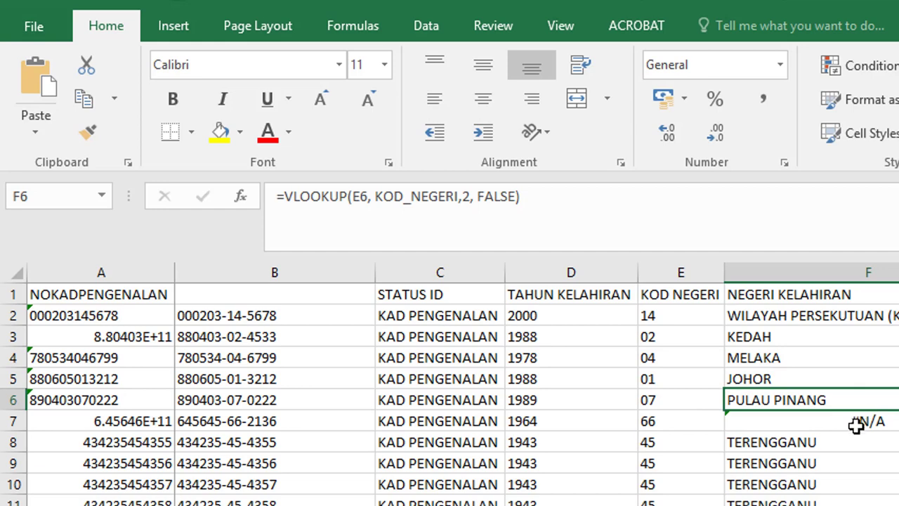
click(863, 418)
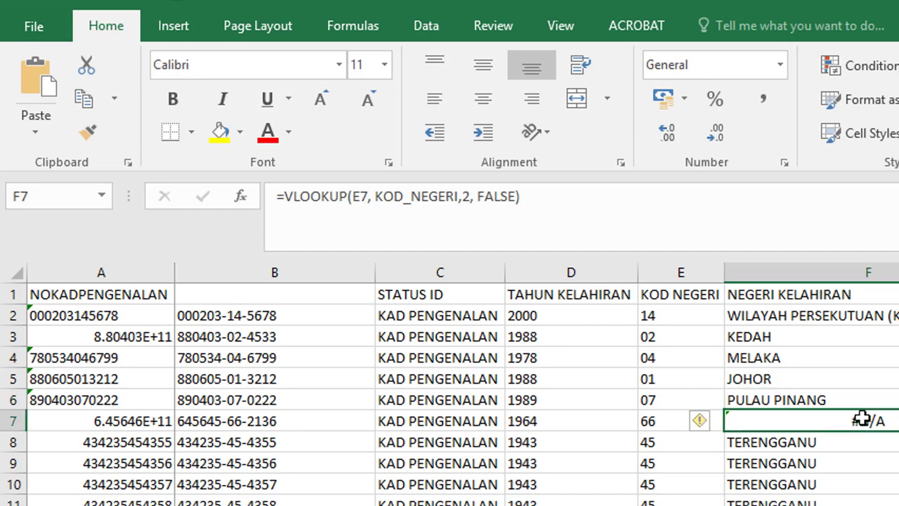
Review F7's error options and KOD_NEGERI table argument, then recommit the formula.
click(706, 423)
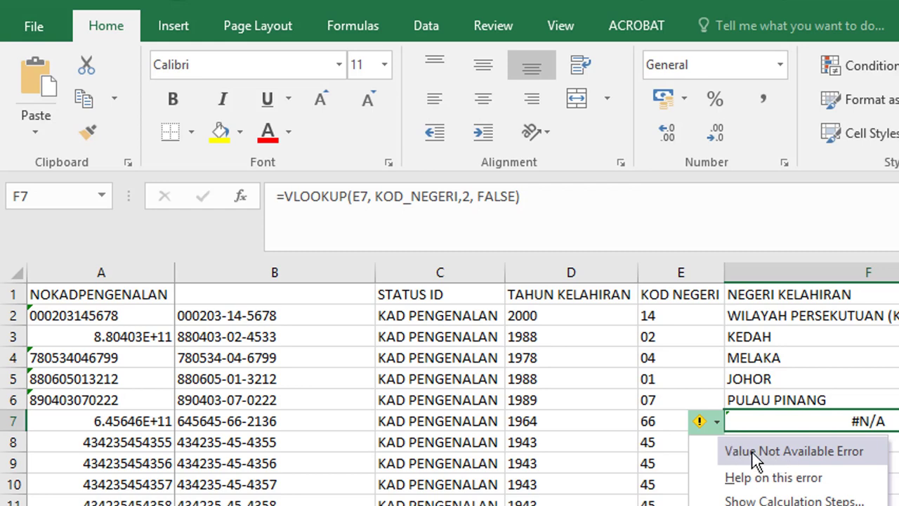
click(690, 440)
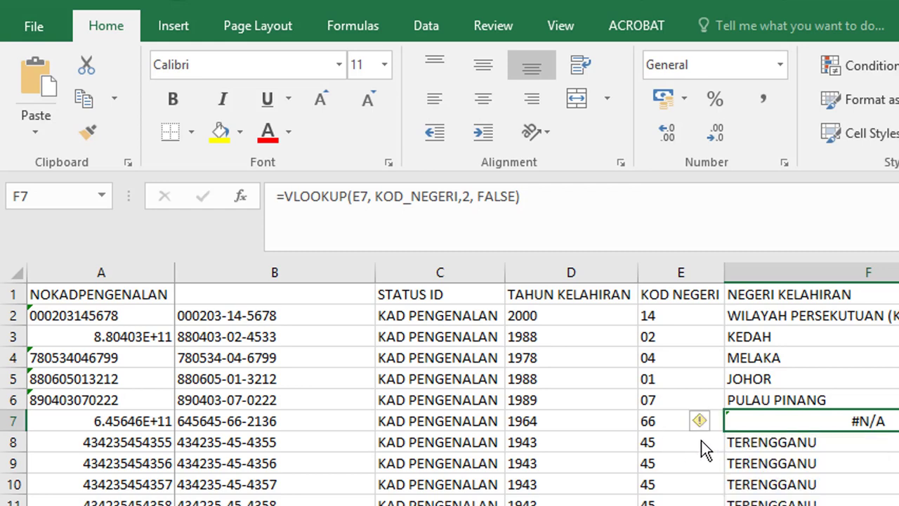
click(700, 423)
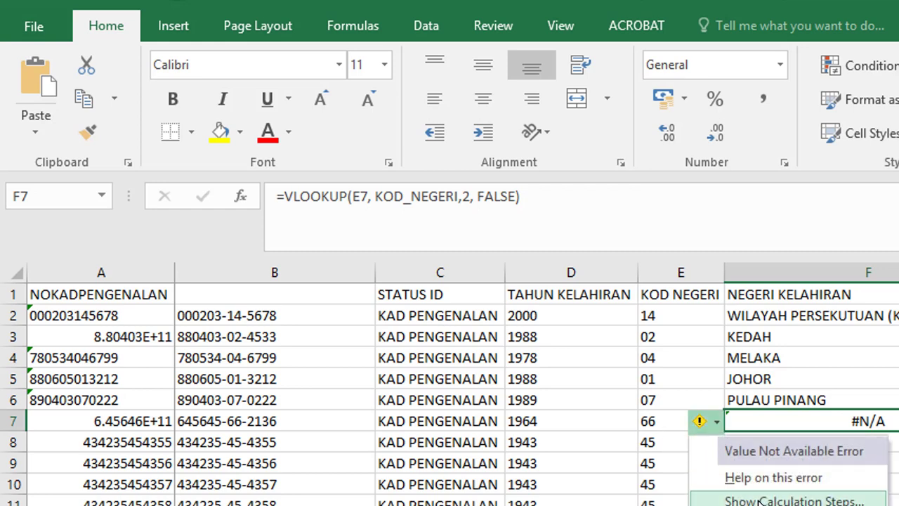
key(F2)
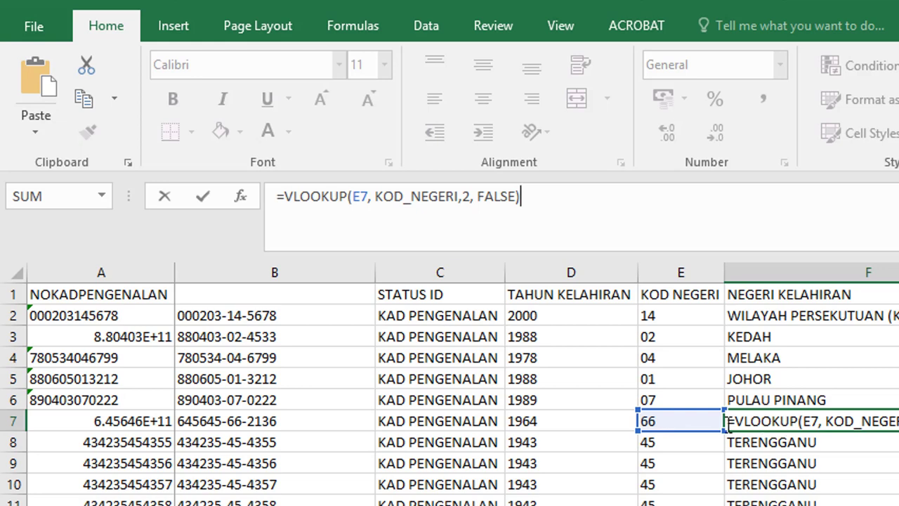
click(432, 197)
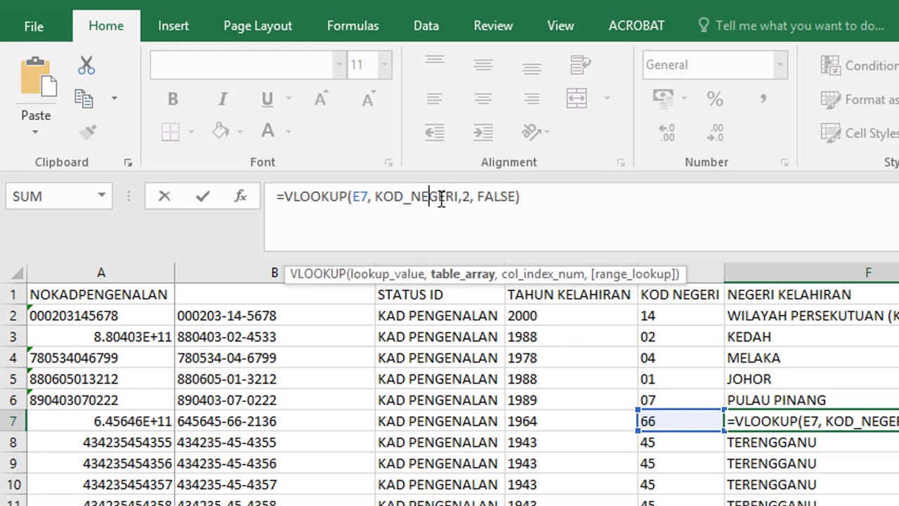
key(Return)
key(Down)
key(Down)
key(Down)
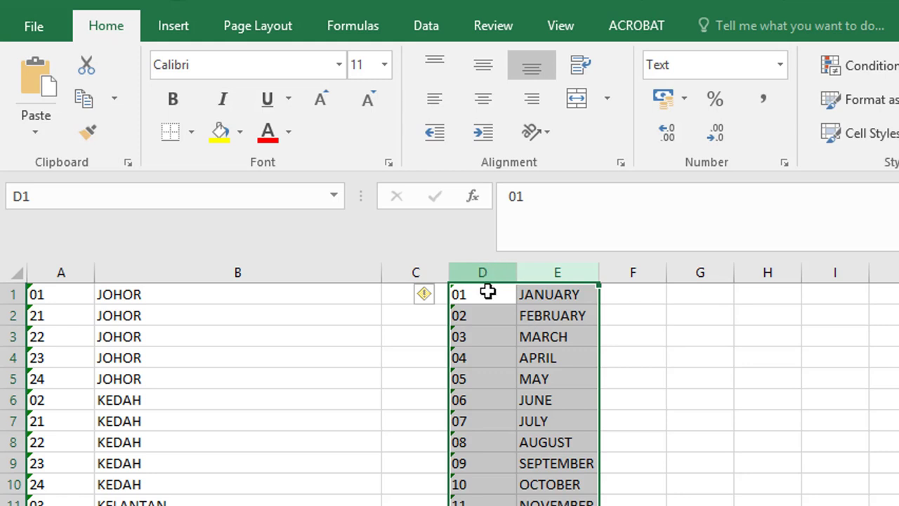
Select month columns D:E and enter BULAN KELAHIRAN in the Name Box, removing the space.
drag(482, 267, 545, 271)
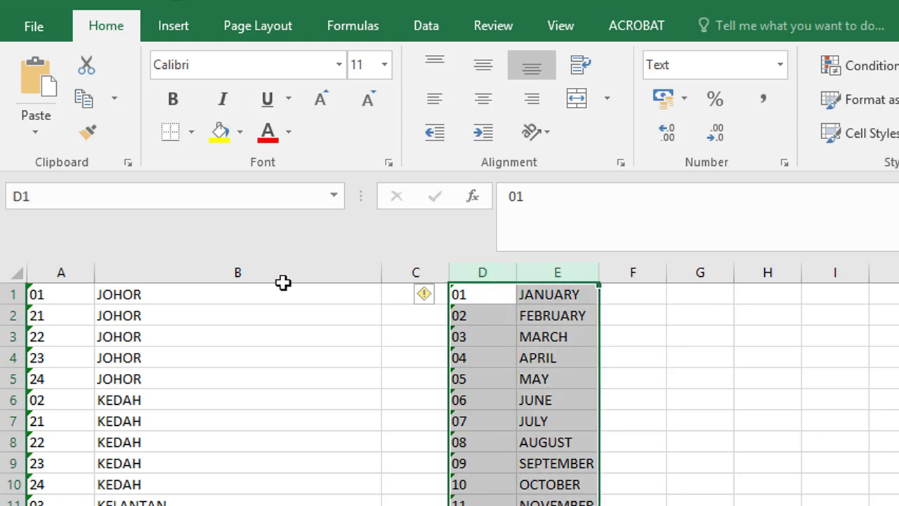
click(136, 194)
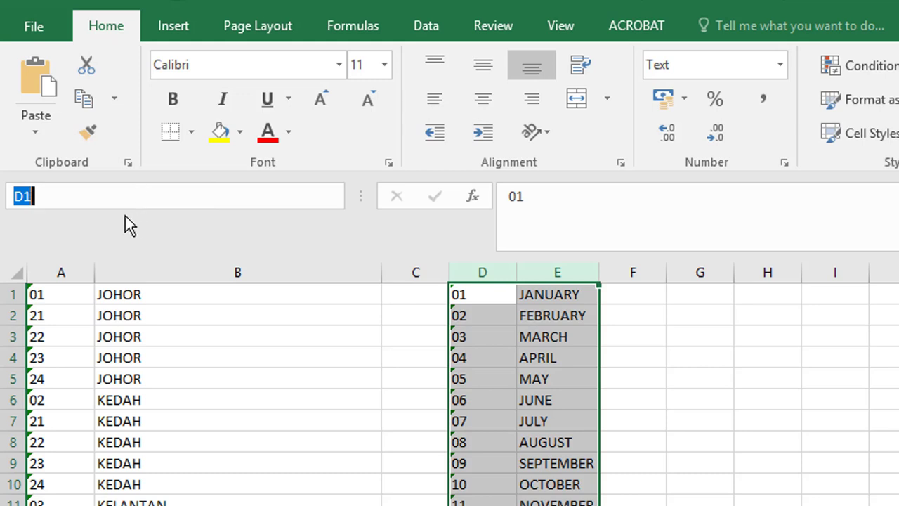
text(BULAN)
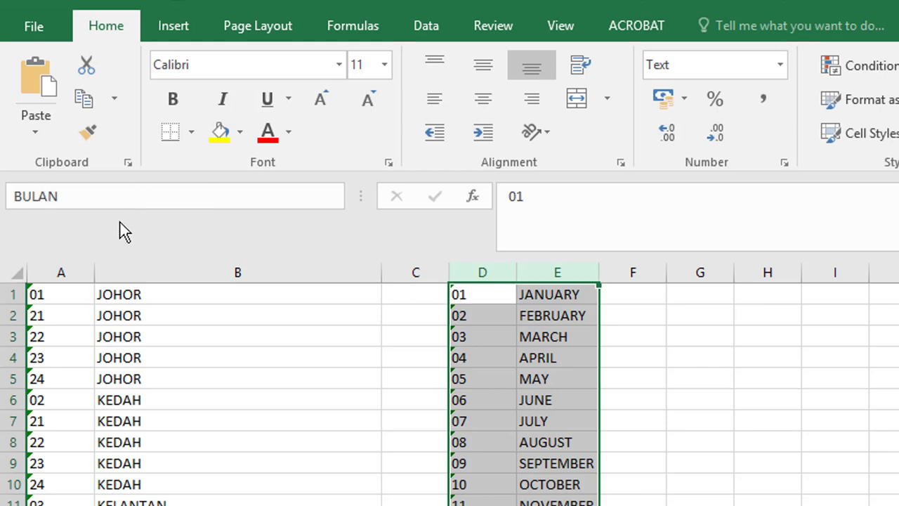
text( KE)
text(LAHIRAN)
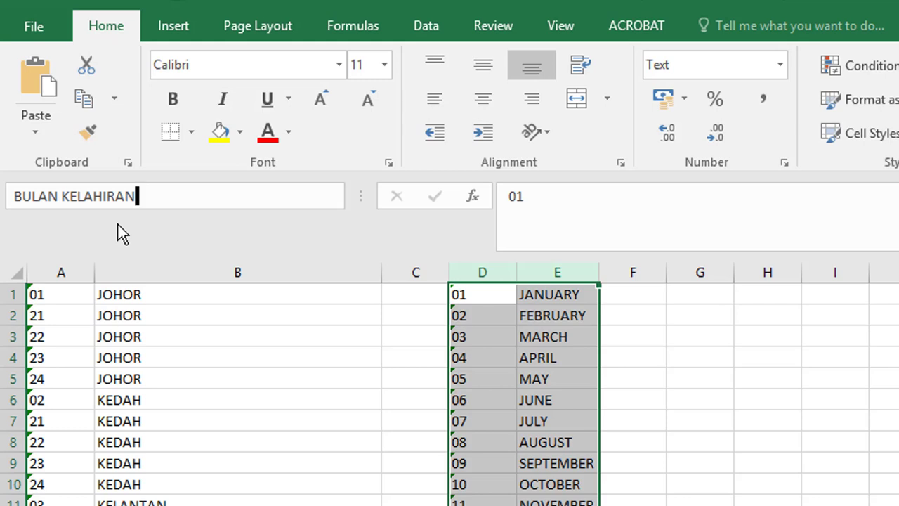
key(Left)
key(Left)
key(Left)
key(Left)
key(Left)
key(Left)
key(Left)
key(Left)
key(Left)
key(BackSpace)
Dismiss the invalid-name error, name D:E BULAN_KELAHIRAN, and return to the employee sheet.
key(Return)
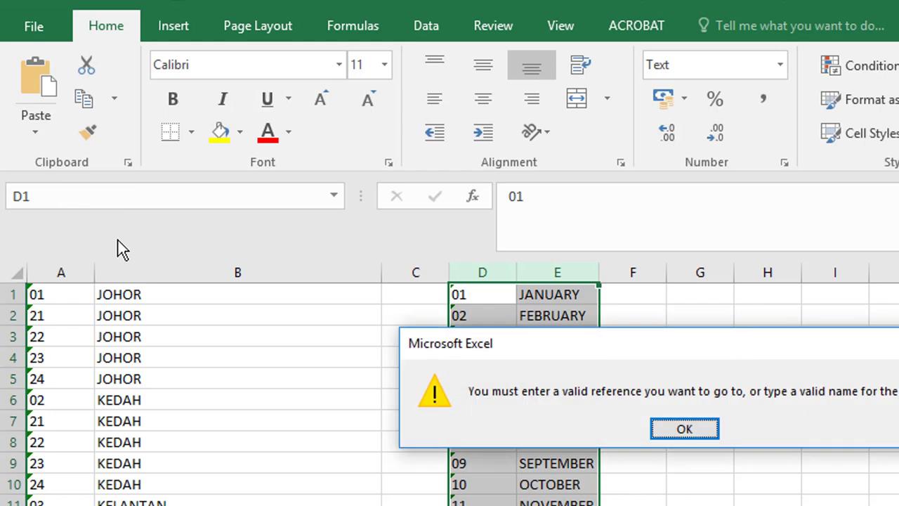
click(688, 434)
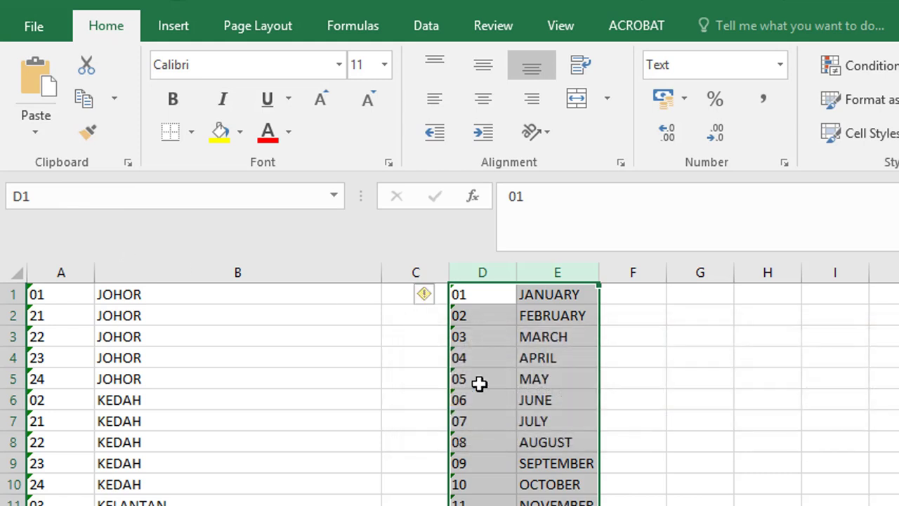
click(160, 194)
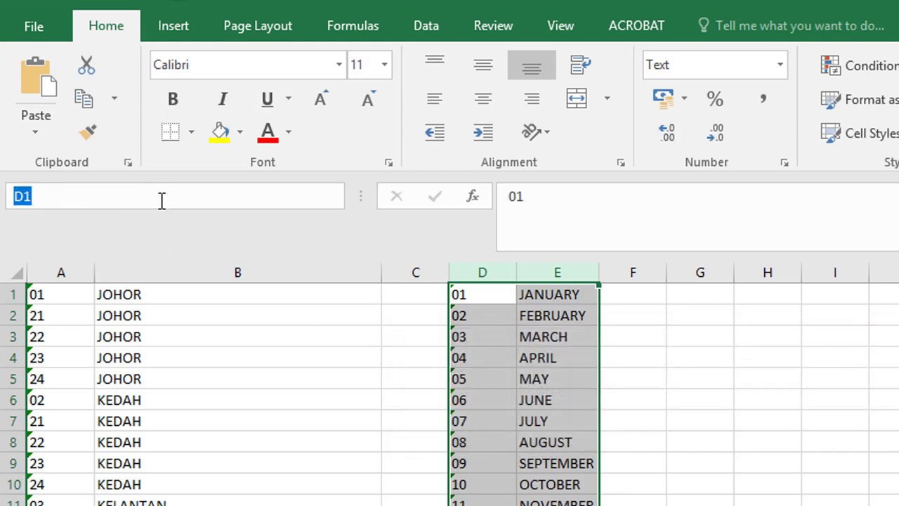
text(BULAN_)
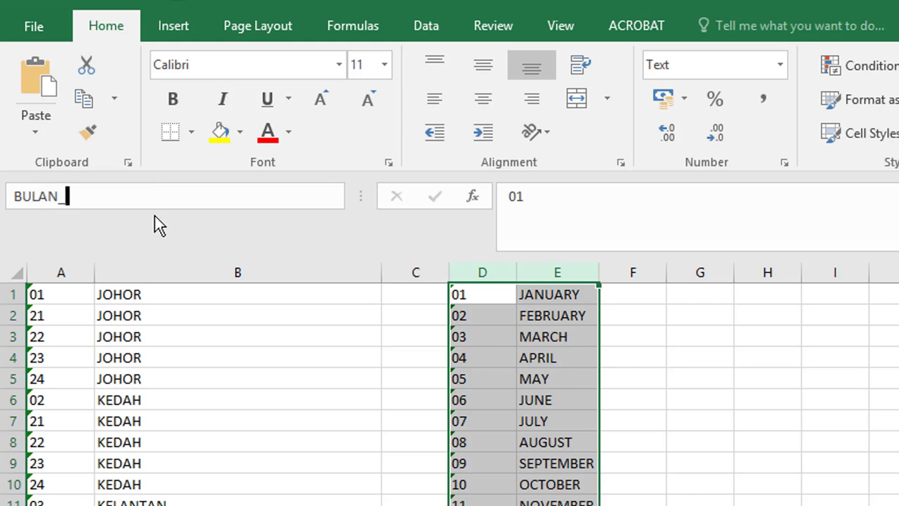
text(KELA)
text(HR)
key(BackSpace)
text(IRAN)
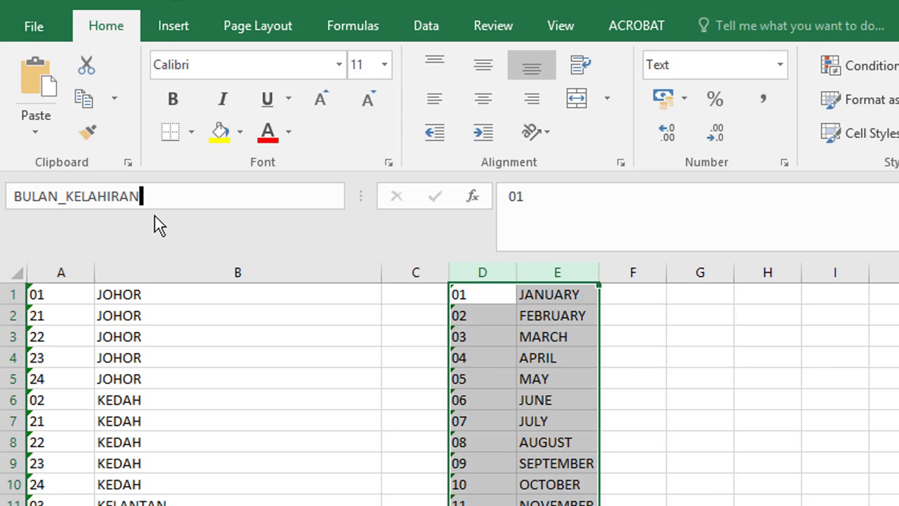
key(Return)
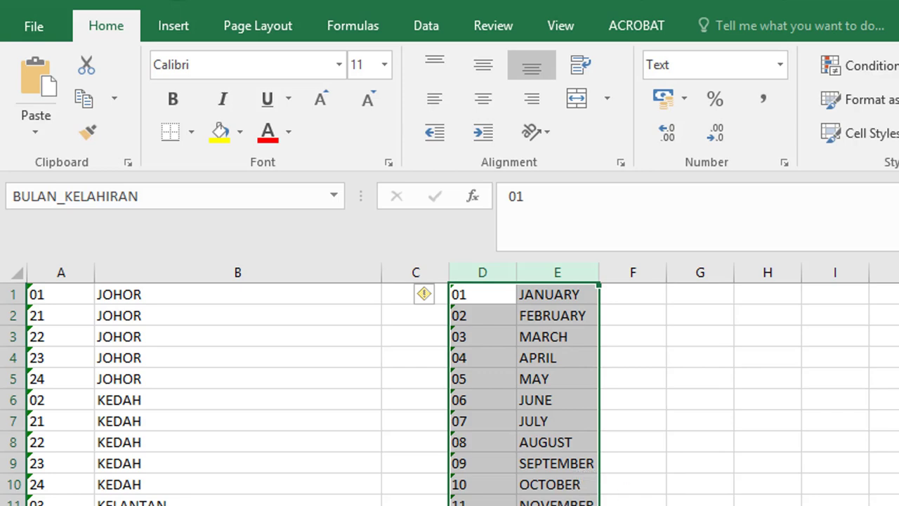
key(ctrl+Page_Down)
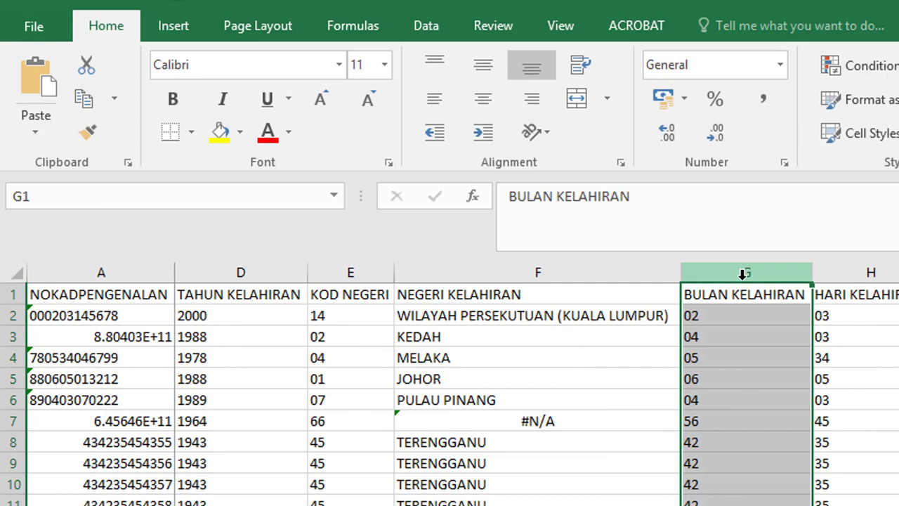
Insert a blank column H headed BULAN before HARI KELAHIRAN.
right_click(790, 282)
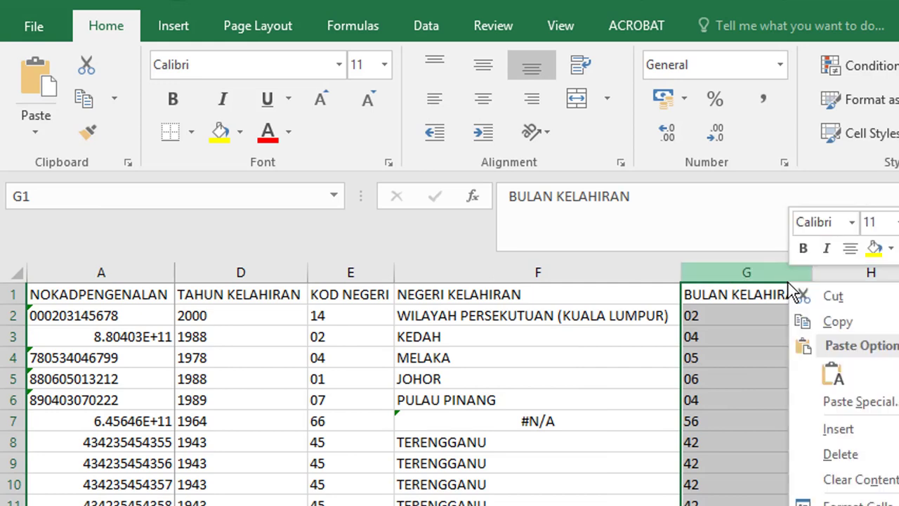
click(763, 269)
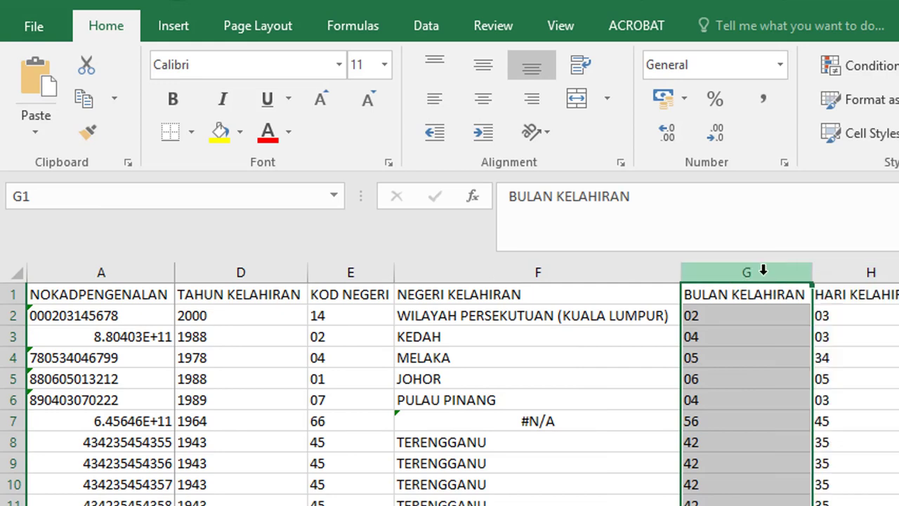
click(841, 269)
right_click(841, 270)
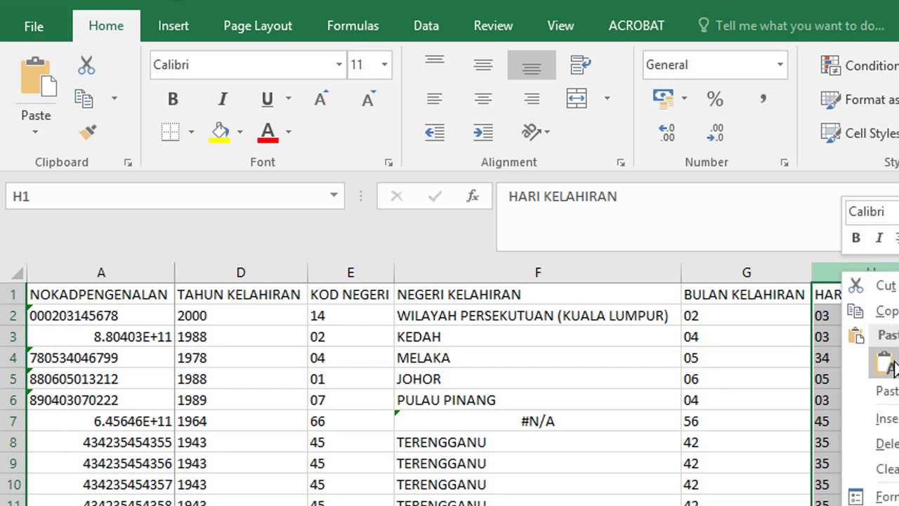
click(886, 418)
click(864, 285)
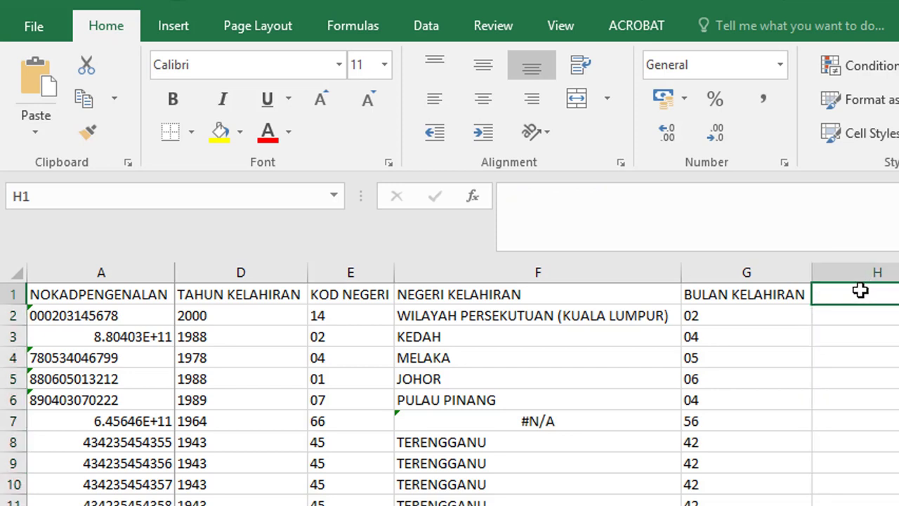
text(BULAN)
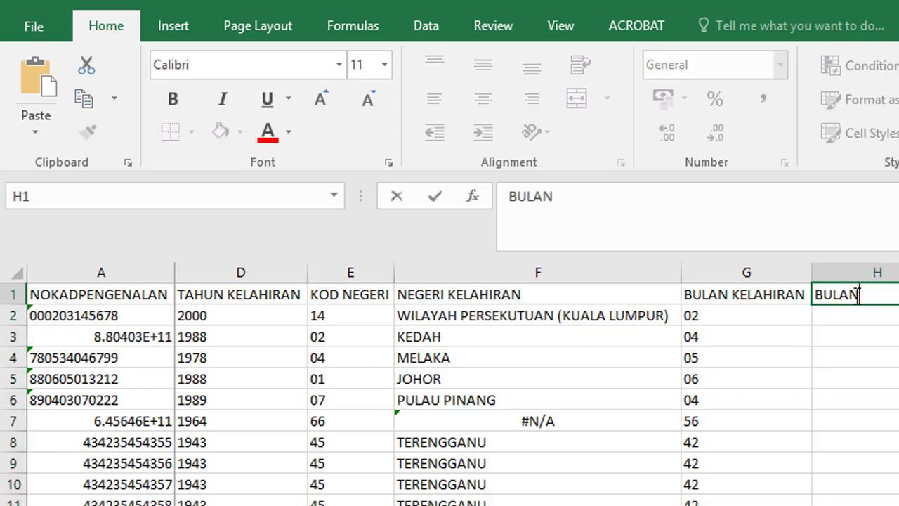
click(844, 327)
Enter =VLOOKUP(G2, BULAN_KELAHIRAN, 2, FALSE) in H2 so it shows FEBRUARY.
click(846, 315)
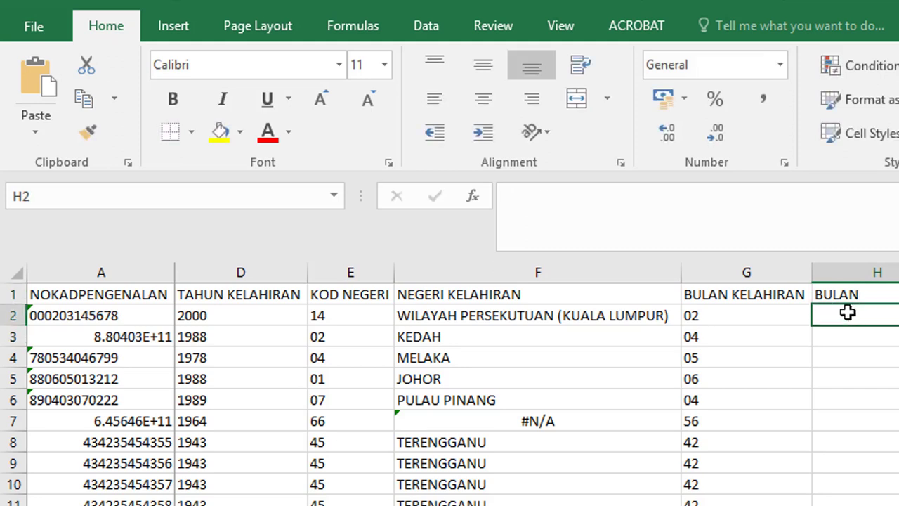
click(773, 196)
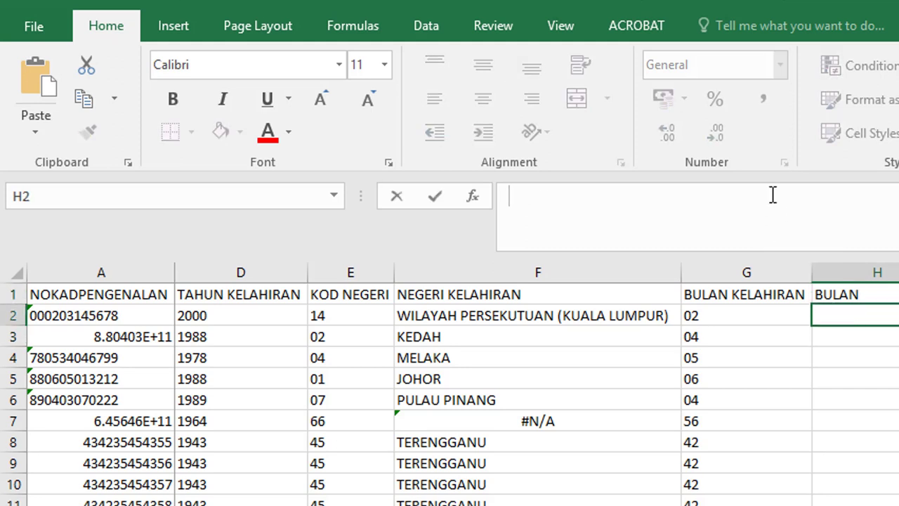
text(=)
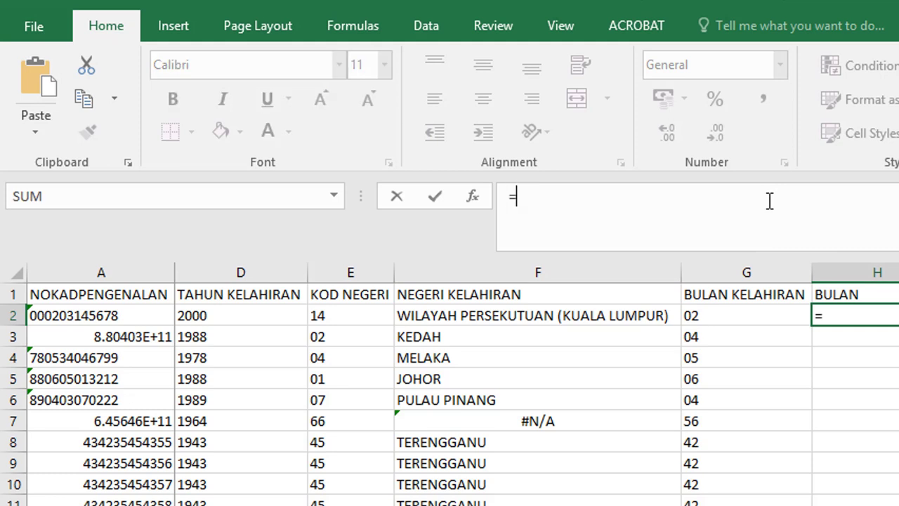
text(VLOOK)
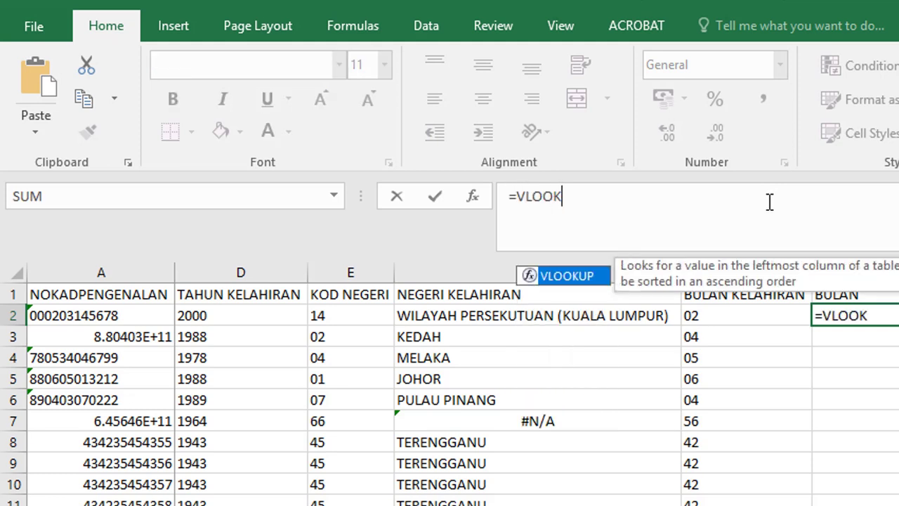
text(UP)
text(()
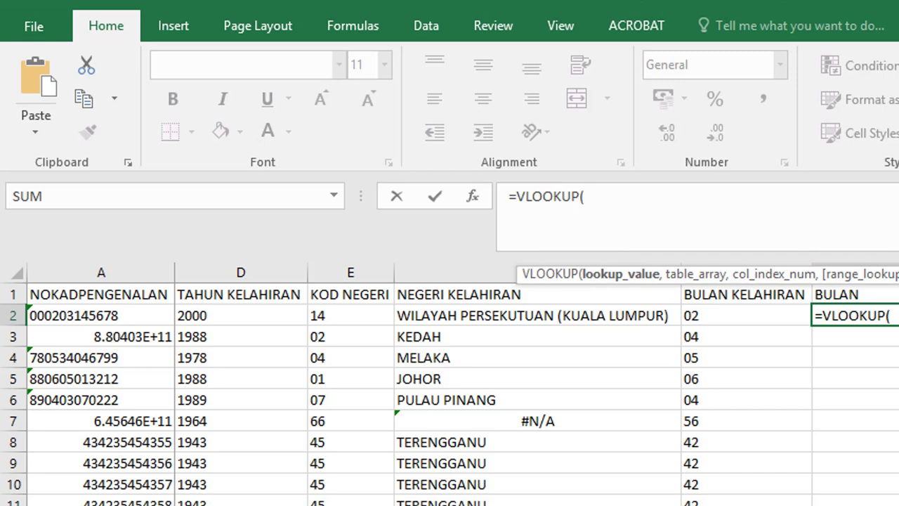
click(713, 314)
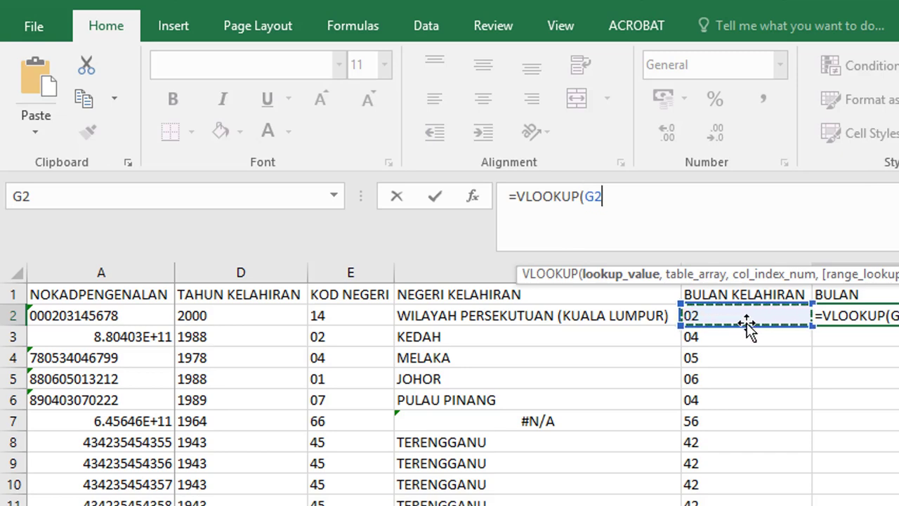
text(,)
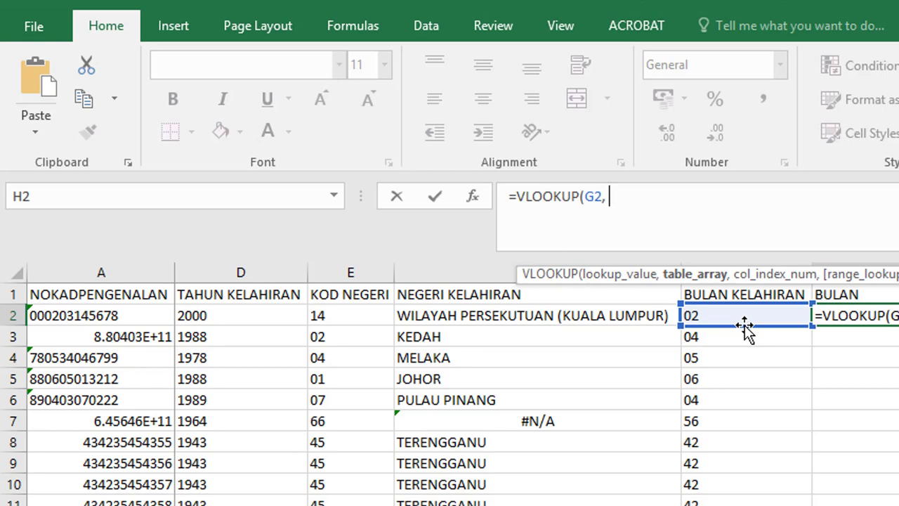
text(BU)
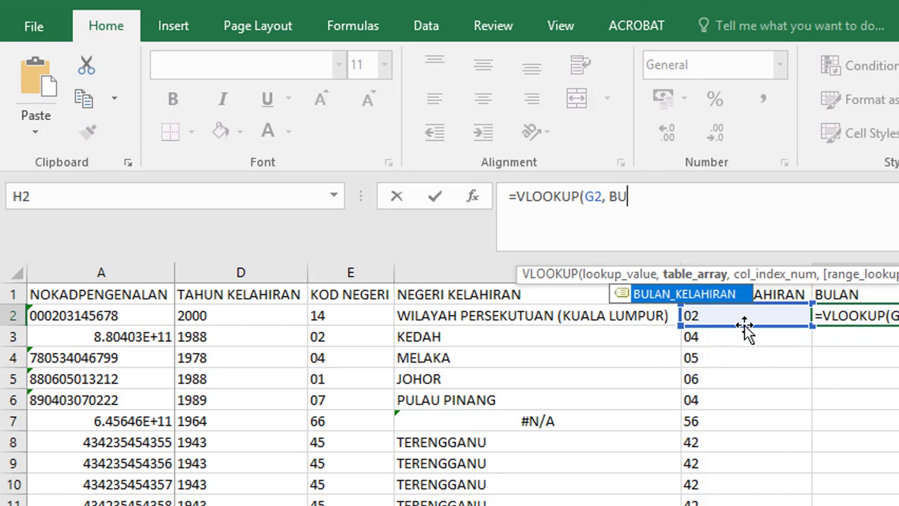
text(LAN)
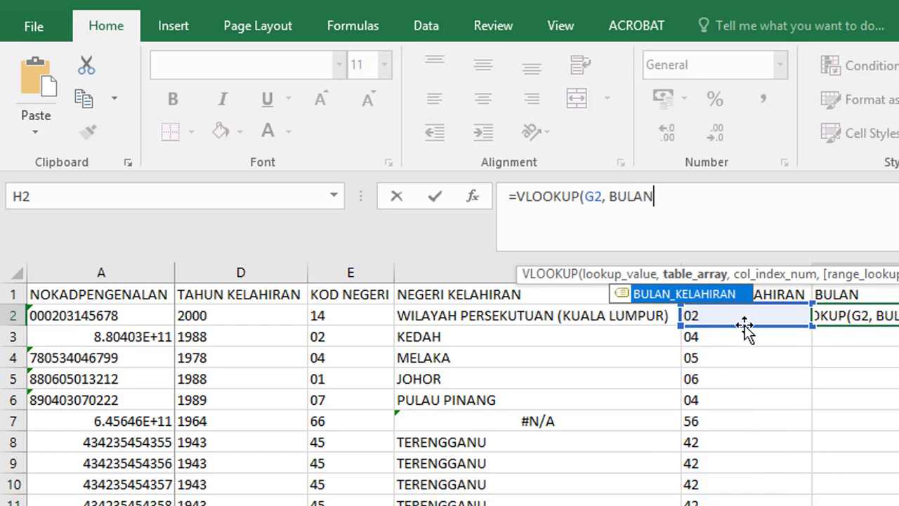
double_click(721, 293)
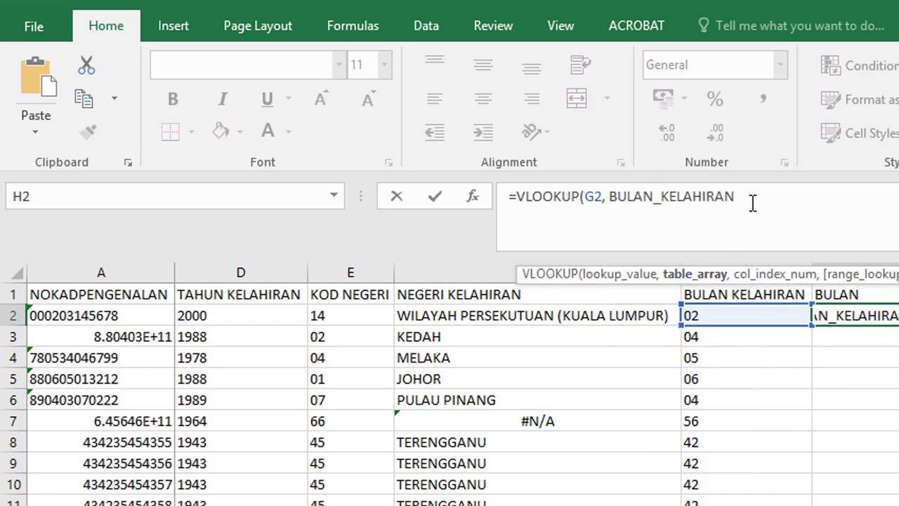
text(, )
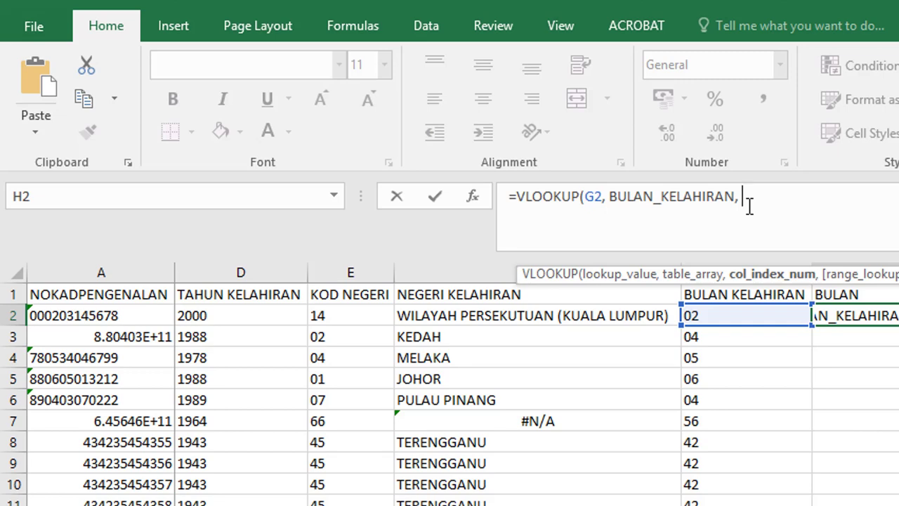
text(2)
text(, )
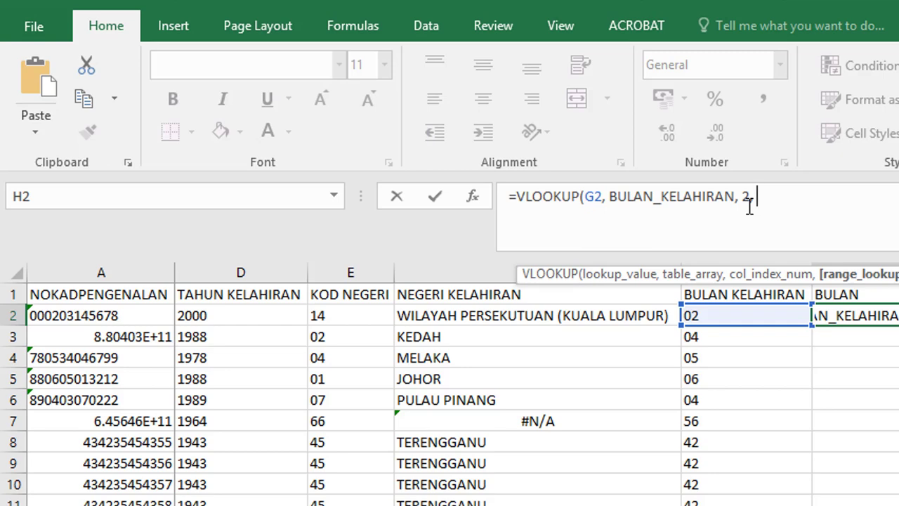
text(FALS)
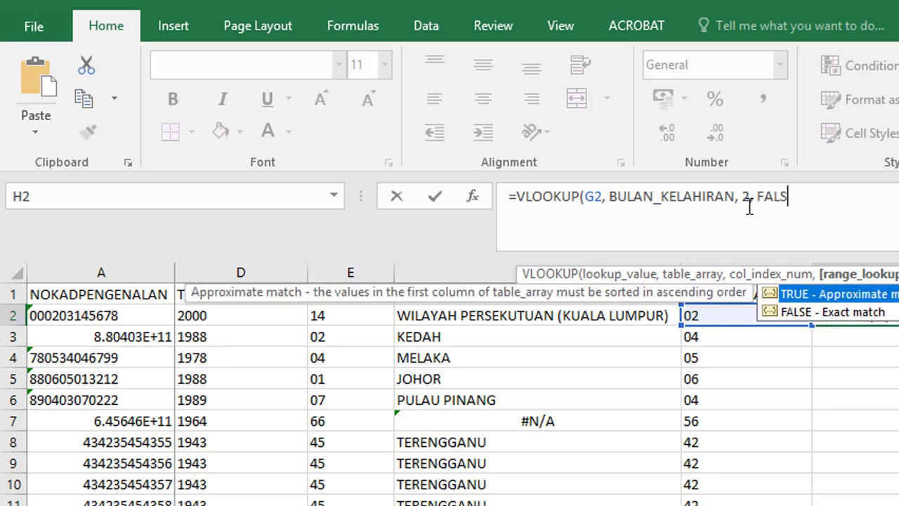
text(E))
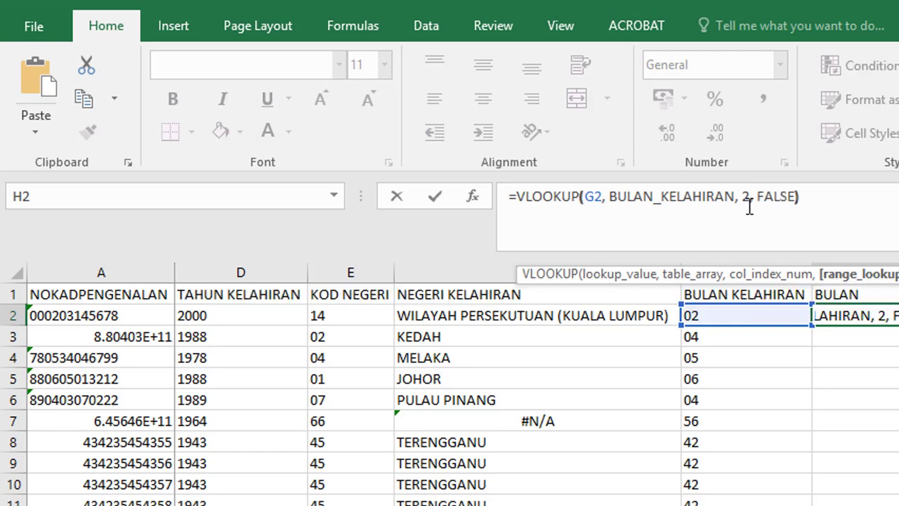
key(Return)
click(888, 315)
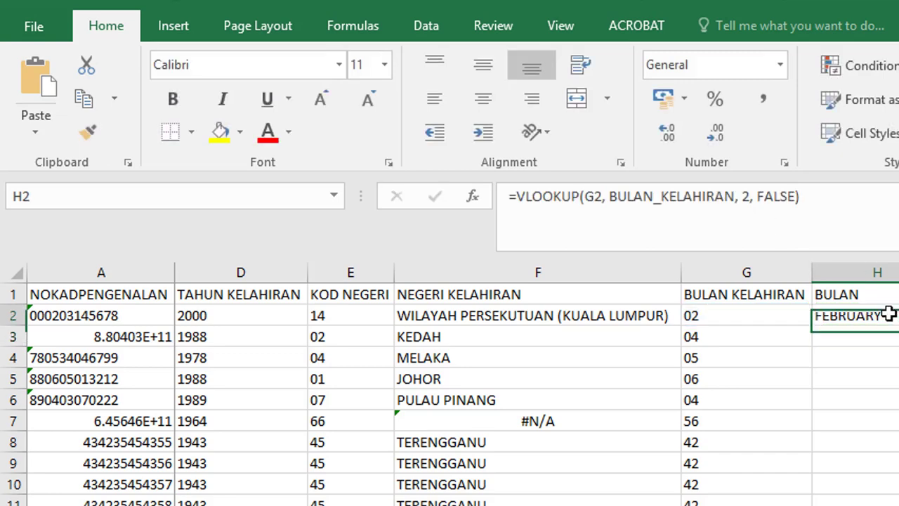
double_click(897, 326)
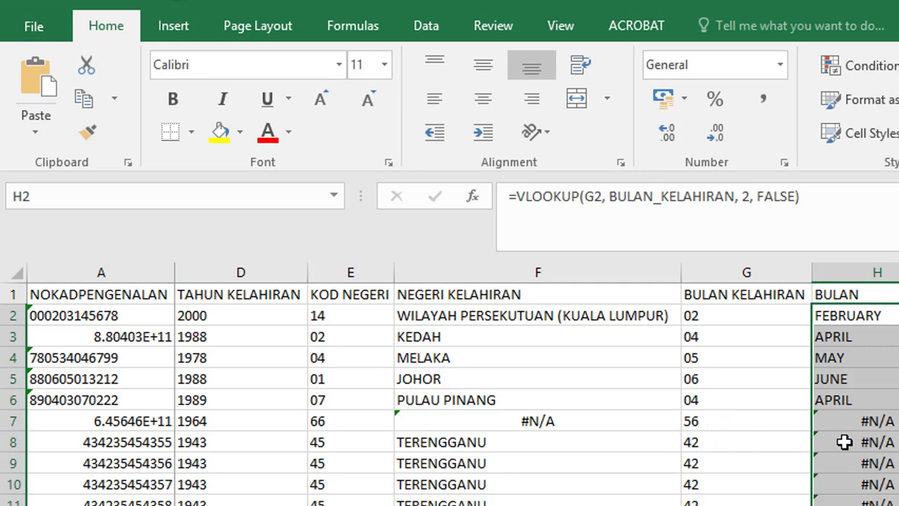
click(725, 420)
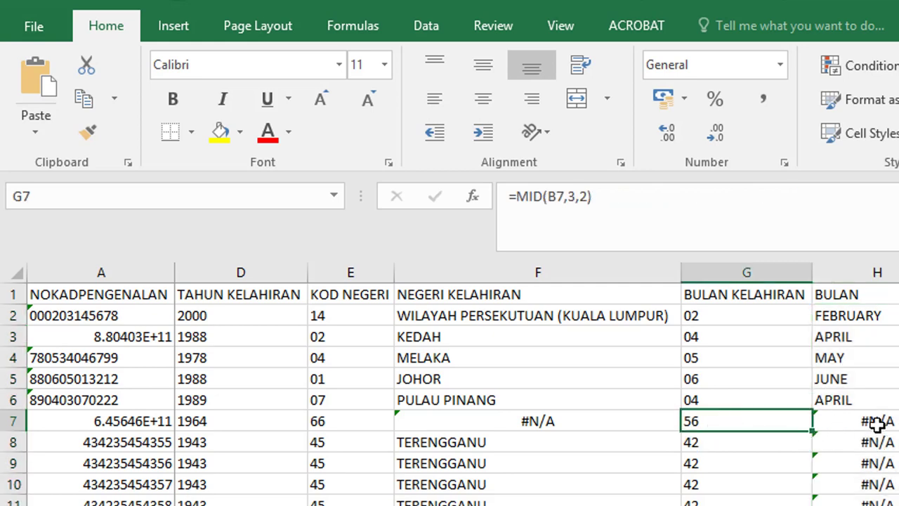
click(877, 426)
click(741, 420)
scroll(818, 418, left, 2)
scroll(818, 417, right, 1)
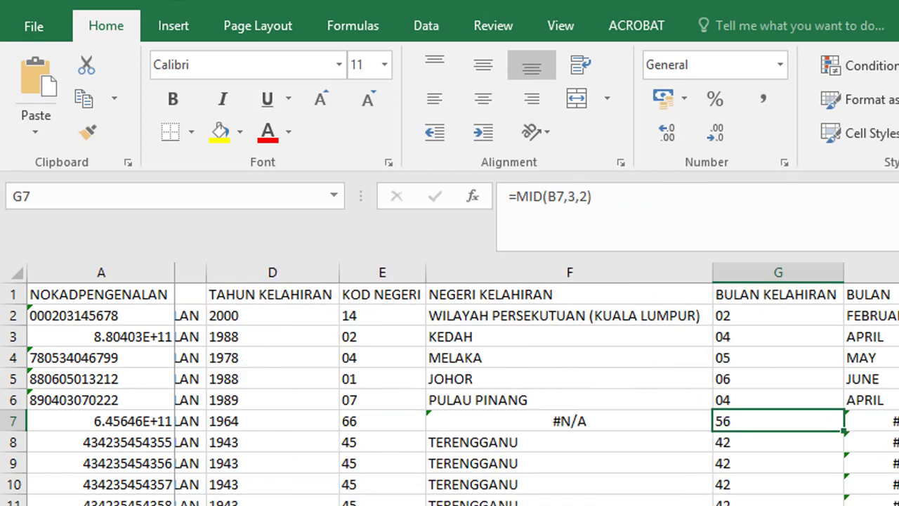
scroll(818, 418, right, 1)
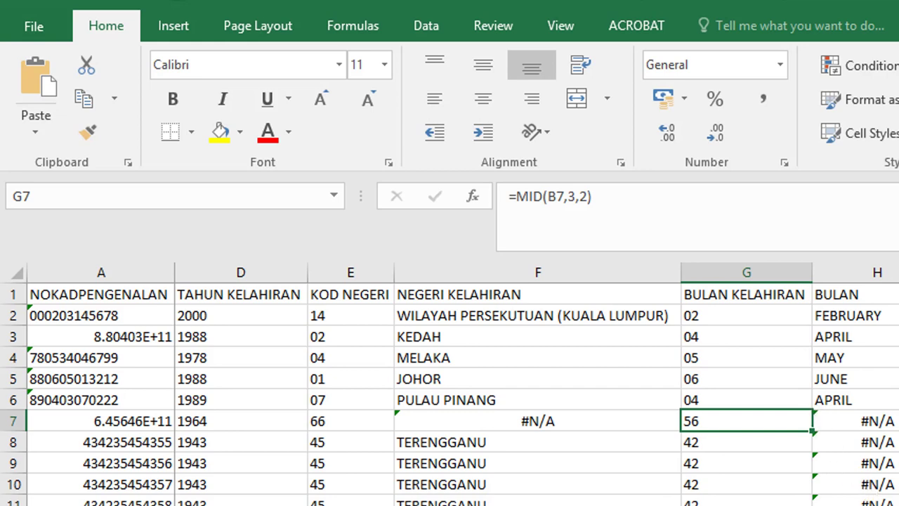
scroll(537, 384, left, 3)
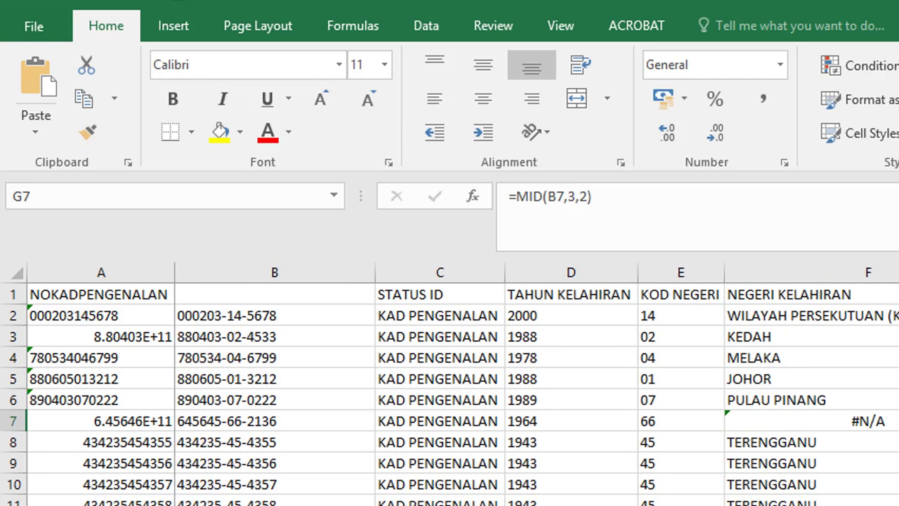
Enter the new employee's IC number in A17 below the existing records.
click(118, 423)
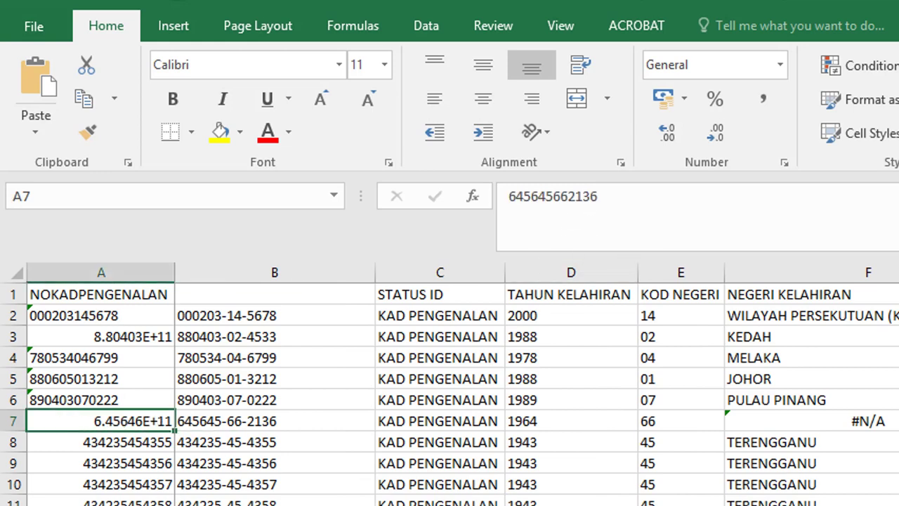
key(Down)
key(Down)
key(Down)
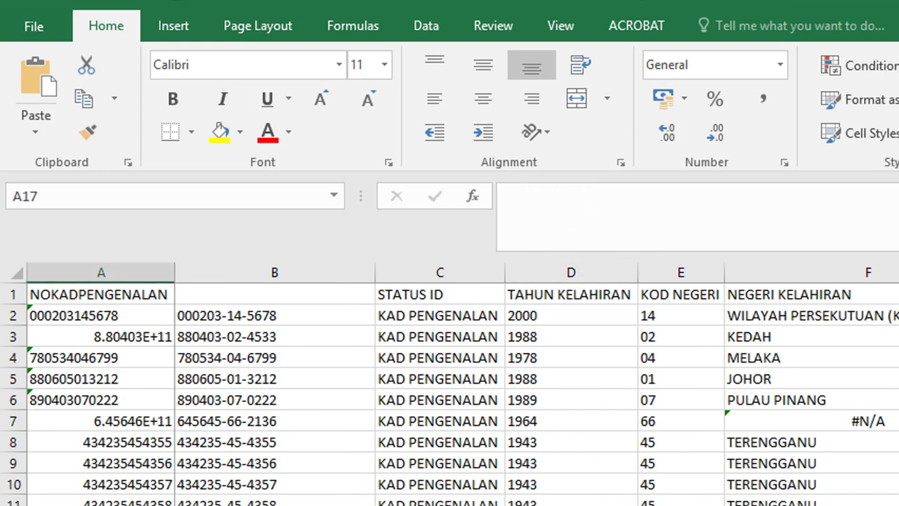
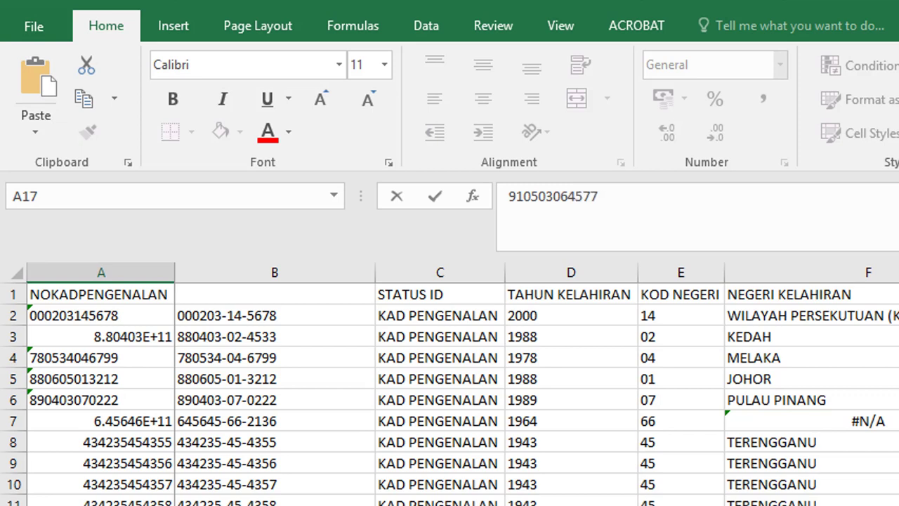
key(Return)
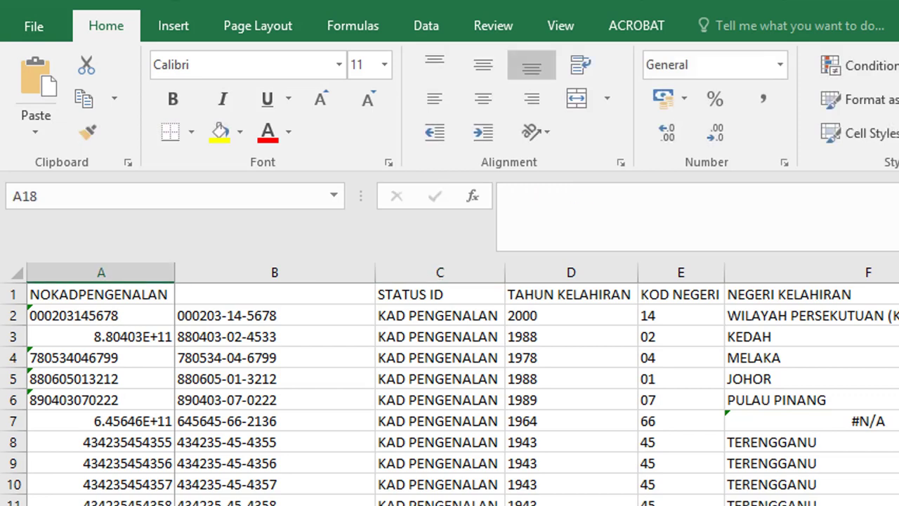
Inspect the F16 state and H16 month VLOOKUP formulas beside the new row.
key(Up)
key(Right)
key(Right)
key(Right)
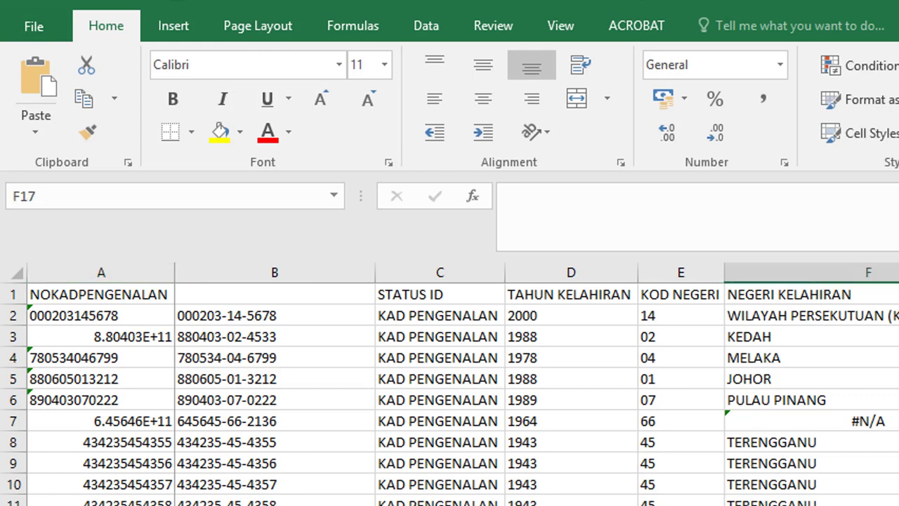
key(Up)
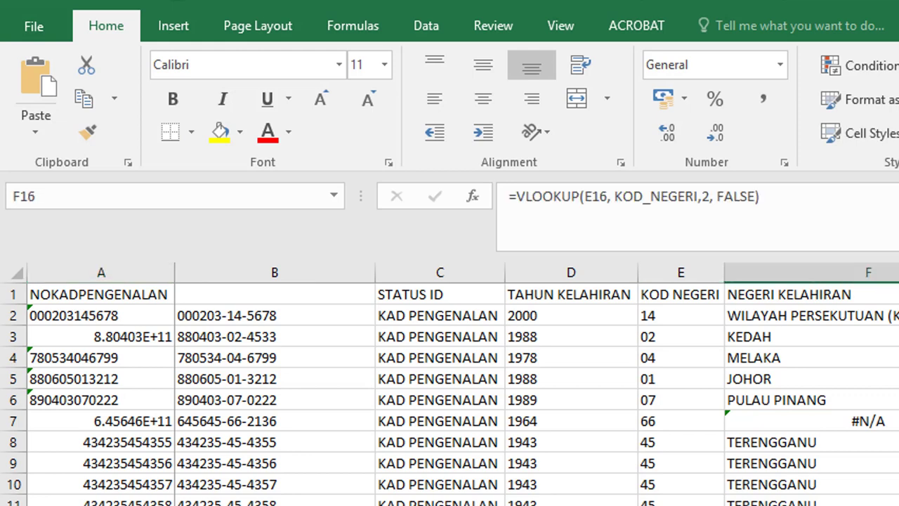
scroll(536, 383, right, 1)
scroll(537, 383, right, 1)
scroll(536, 384, right, 1)
scroll(536, 384, right, 1)
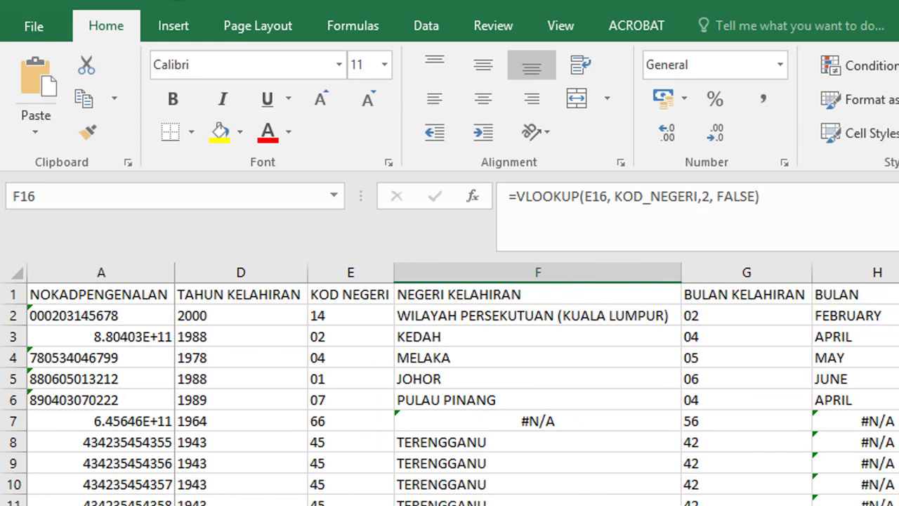
key(Right)
key(Right)
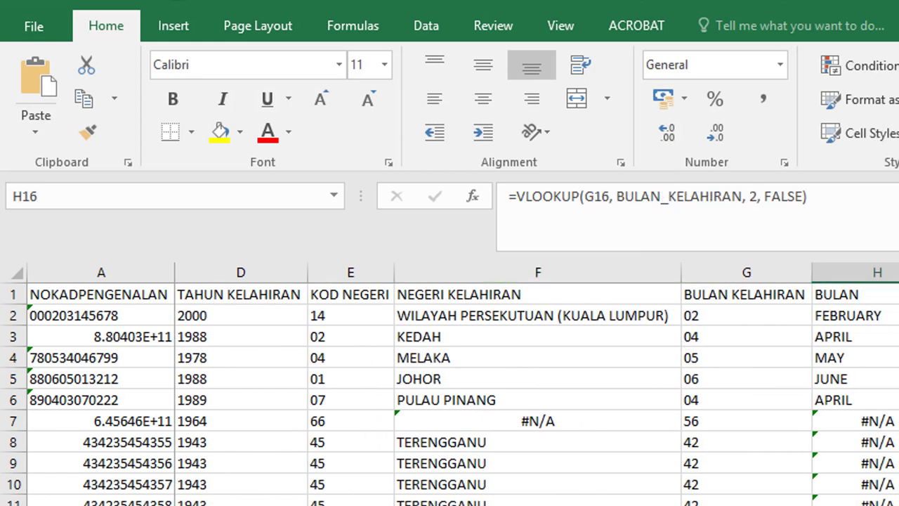
scroll(537, 383, right, 1)
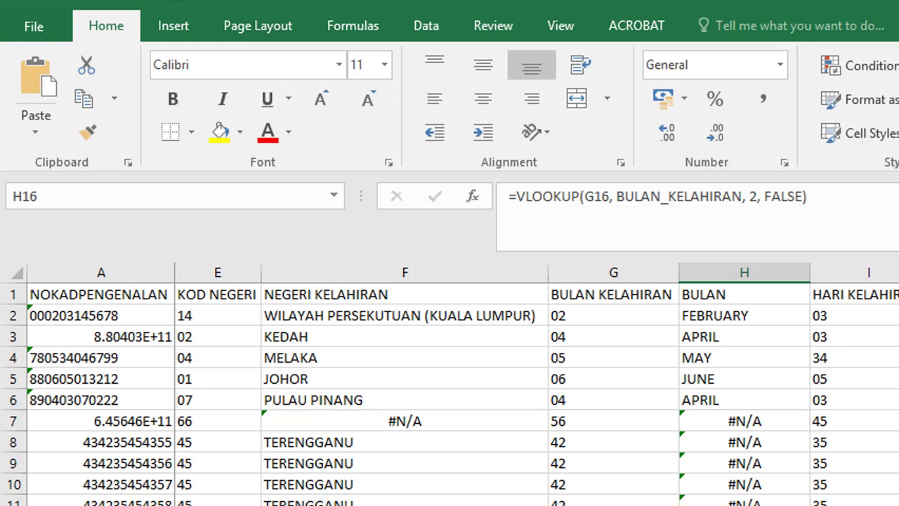
scroll(537, 384, left, 1)
scroll(537, 384, left, 2)
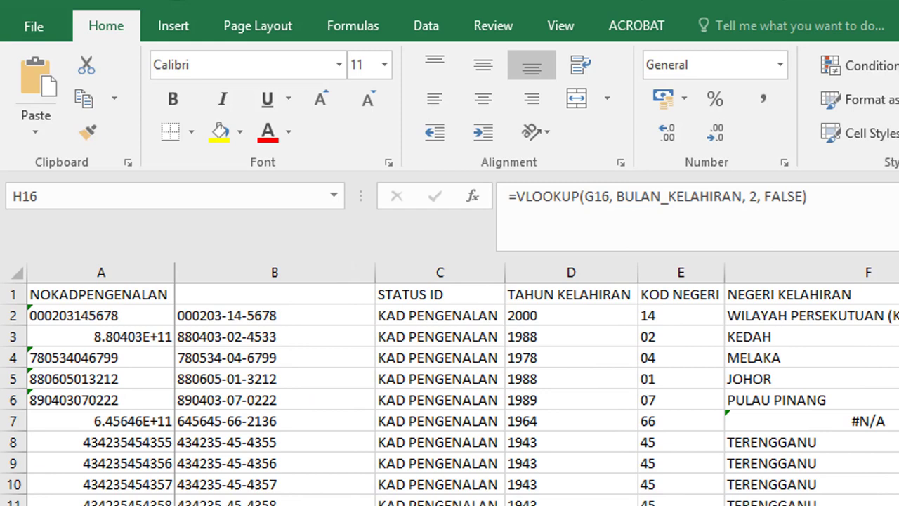
scroll(450, 393, down, 3)
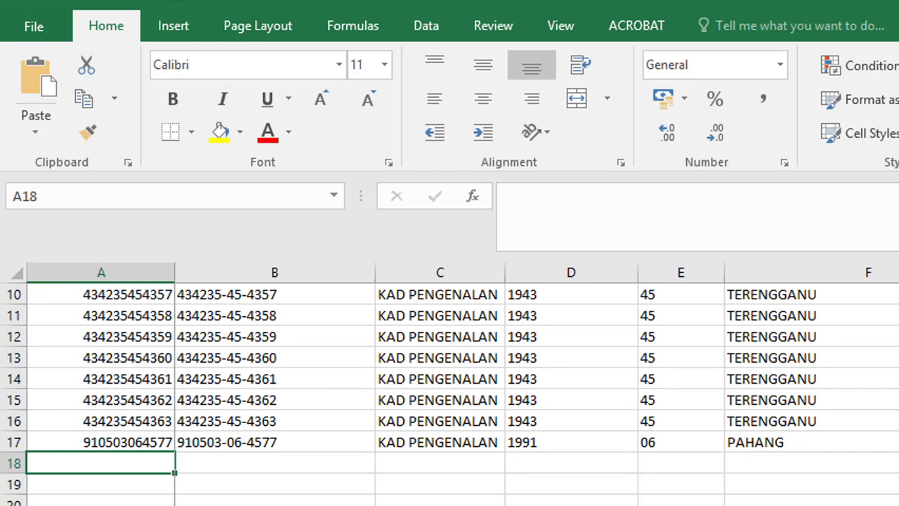
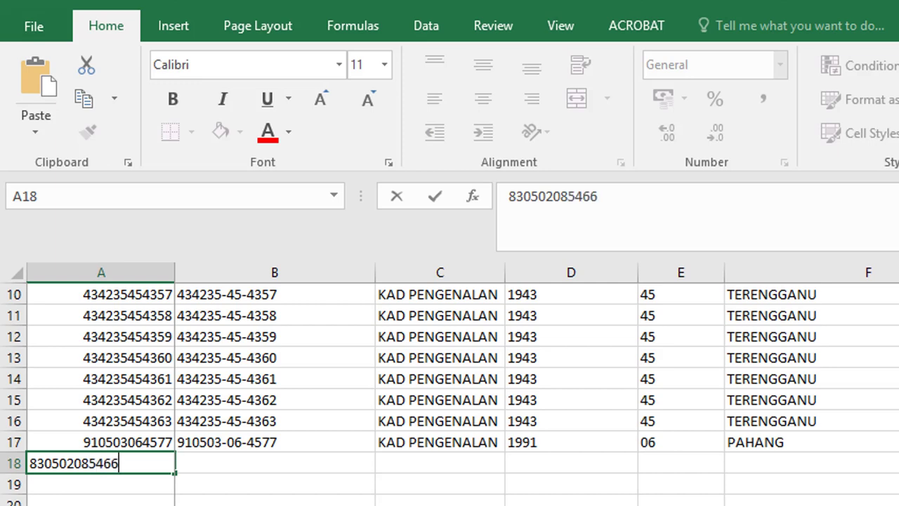
Enter another employee's IC number in A18, giving state code 08.
key(Return)
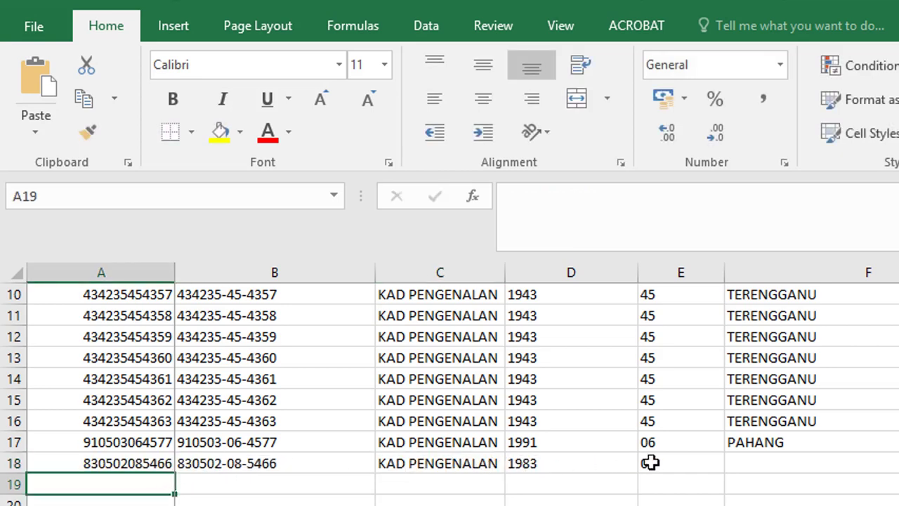
click(679, 462)
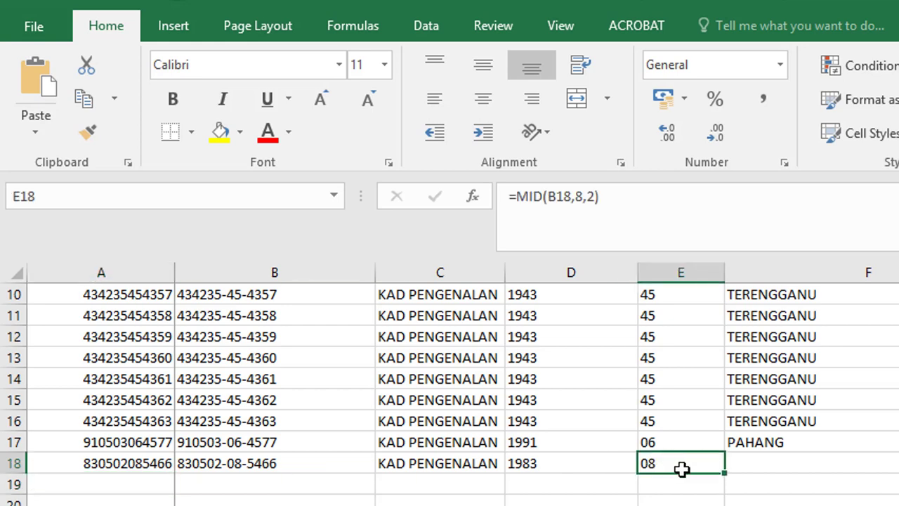
Fill the F17 and H17 lookups down to row 18, showing PERAK and MAY.
click(800, 437)
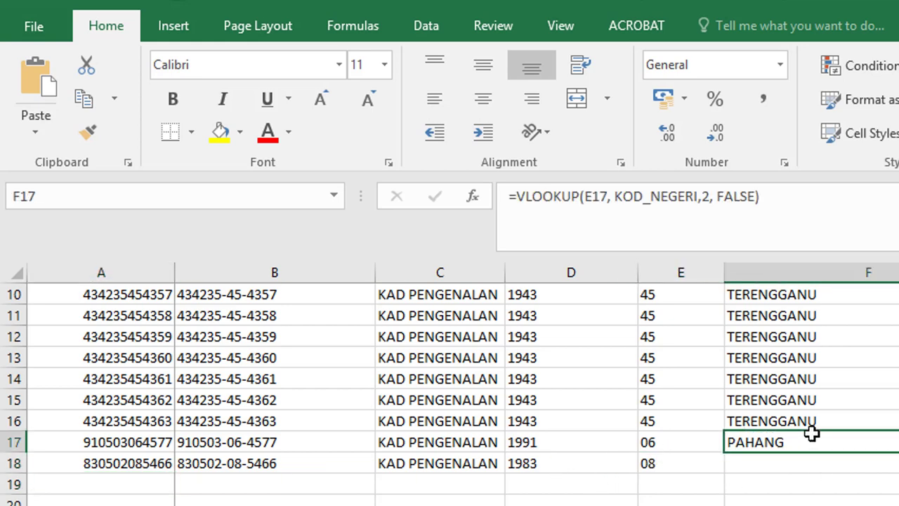
key(shift+Down)
key(ctrl+d)
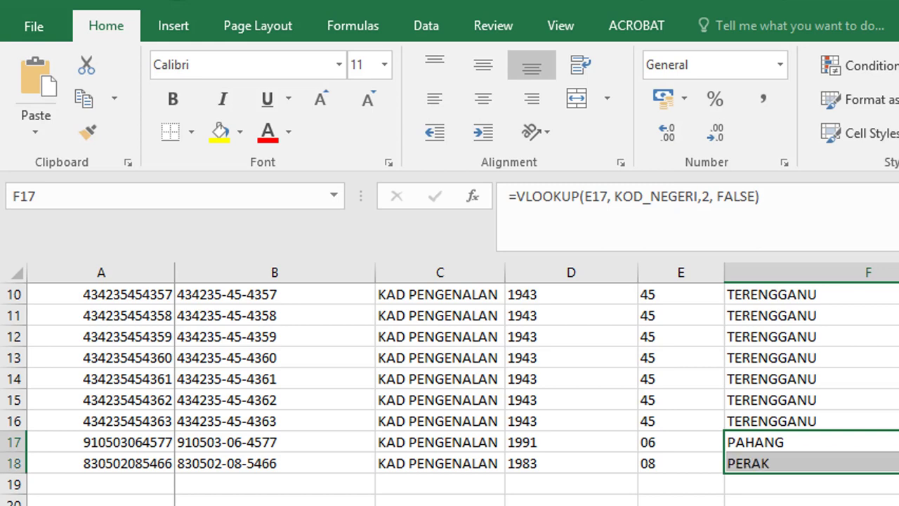
scroll(537, 383, right, 1)
scroll(537, 383, right, 1)
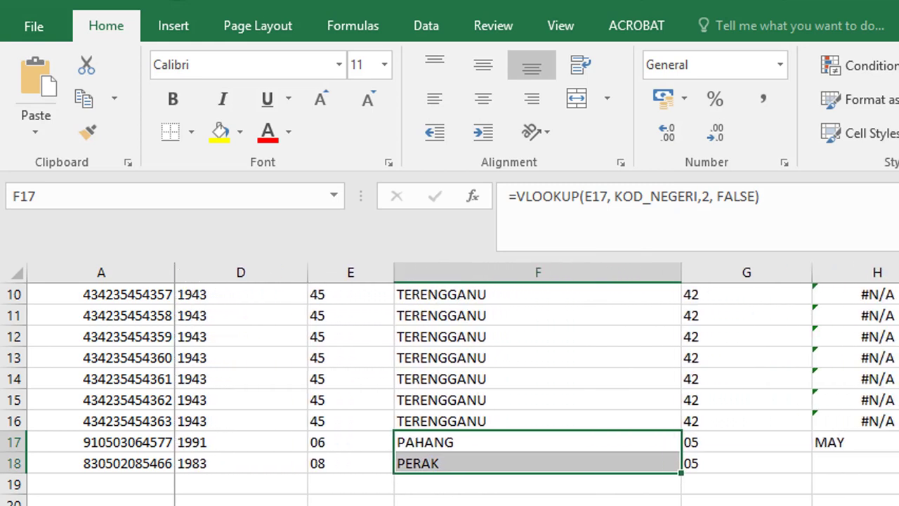
click(853, 442)
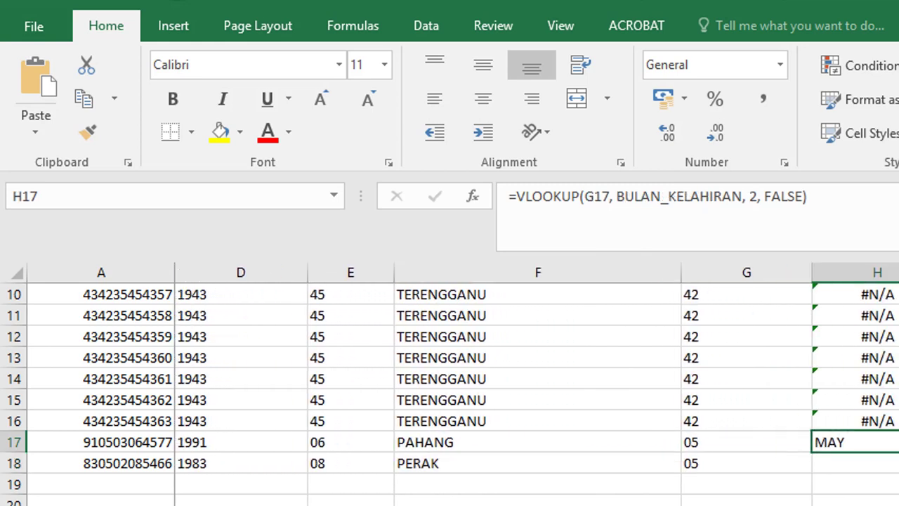
key(shift+Down)
key(ctrl+d)
scroll(537, 384, right, 1)
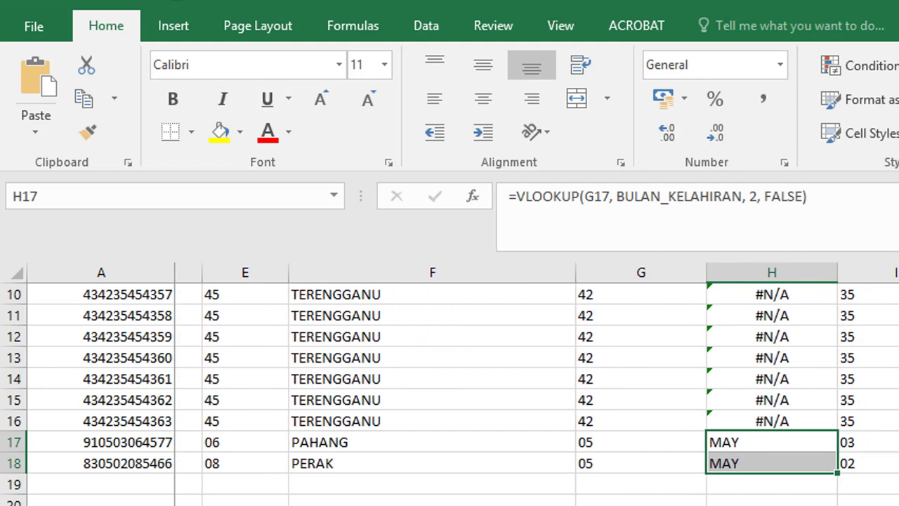